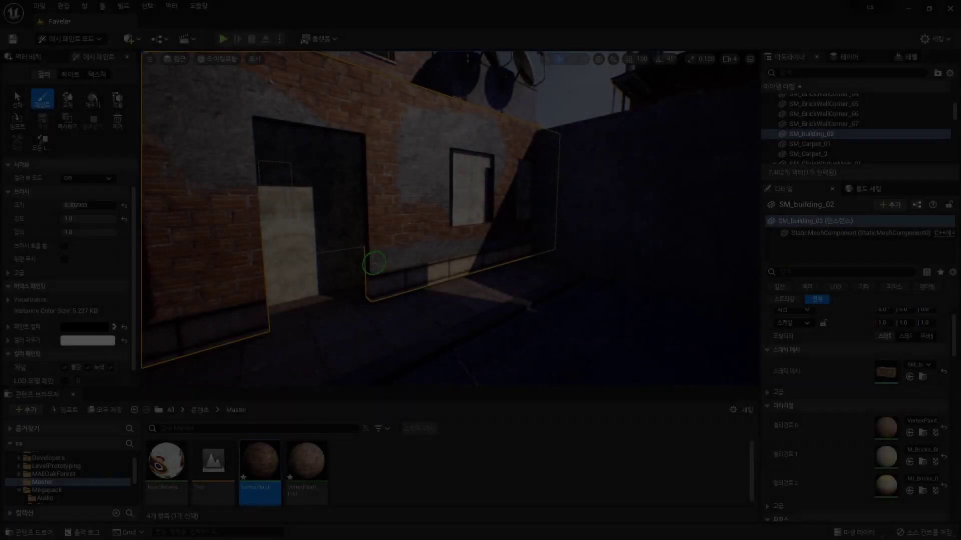
# Step: Paint part of the wall back to brick in Mesh Paint mode
pyautogui.moveTo(448, 196); pyautogui.dragTo(494, 139)
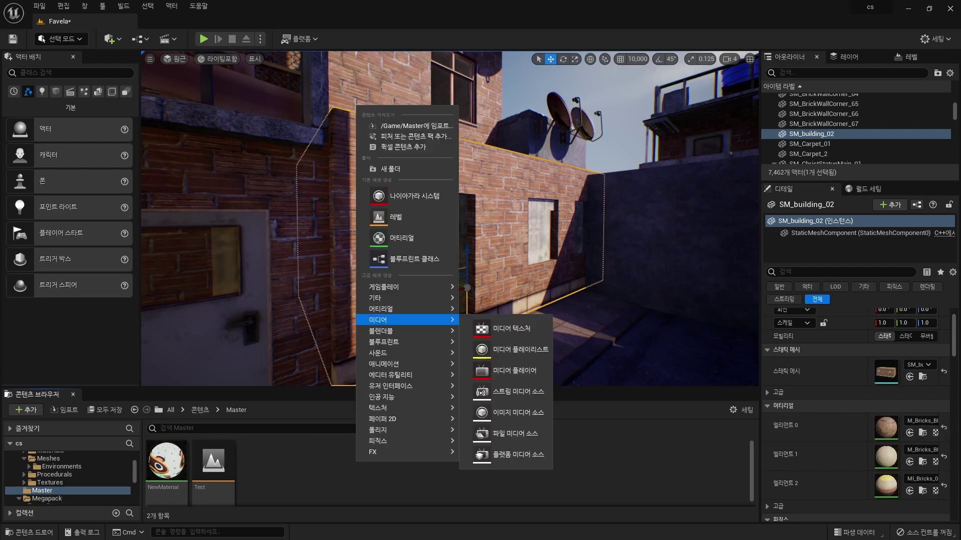
# Step: Create a VertexPaint material in Master, assign it to SM_building_02's Element 0, and open it
pyautogui.rightClick(356, 463)
pyautogui.click(401, 238)
pyautogui.write('VertexPain')
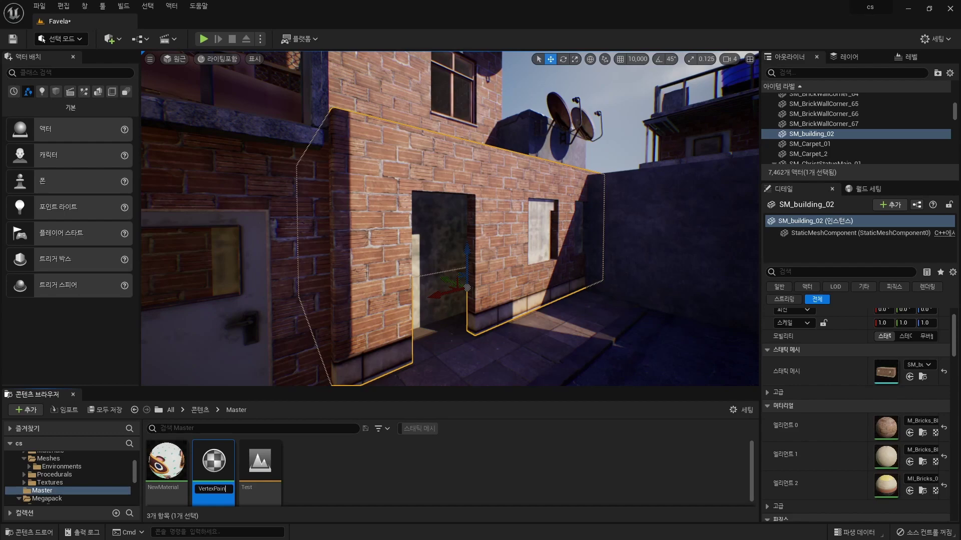
pyautogui.write('t')
pyautogui.press('Return')
pyautogui.moveTo(261, 463); pyautogui.dragTo(396, 350)
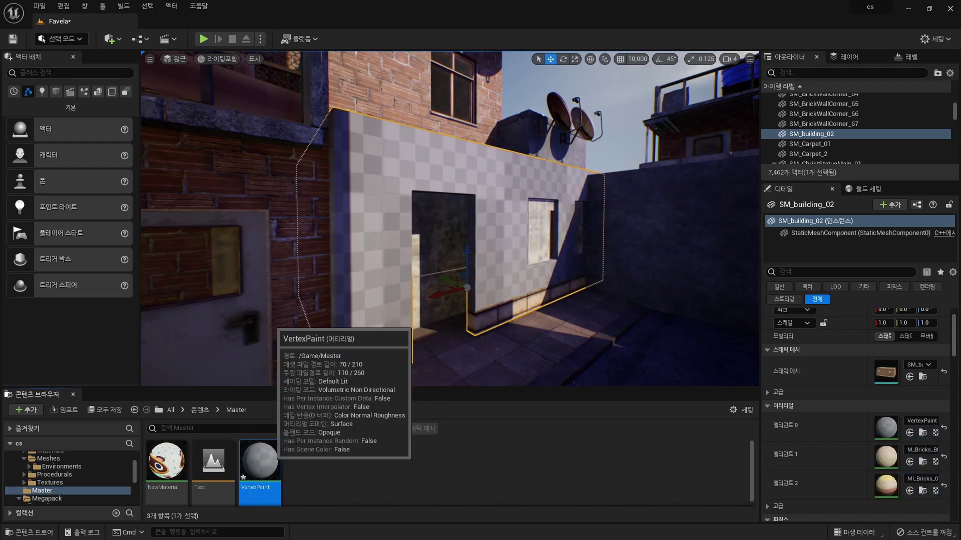
pyautogui.doubleClick(261, 461)
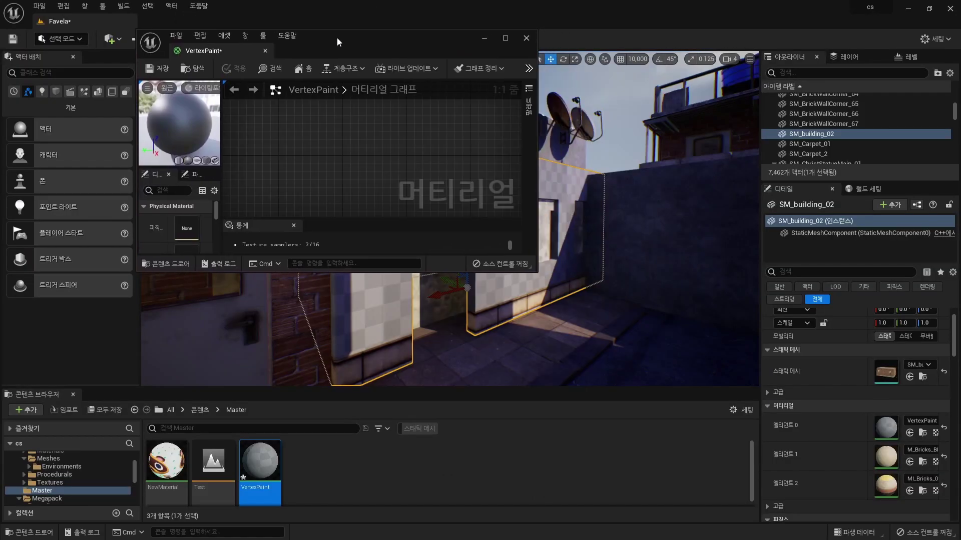
# Step: Float and enlarge the material editor, then drag the concrete texture samples into the graph
pyautogui.moveTo(337, 13); pyautogui.dragTo(270, 50)
pyautogui.moveTo(518, 276); pyautogui.dragTo(751, 362)
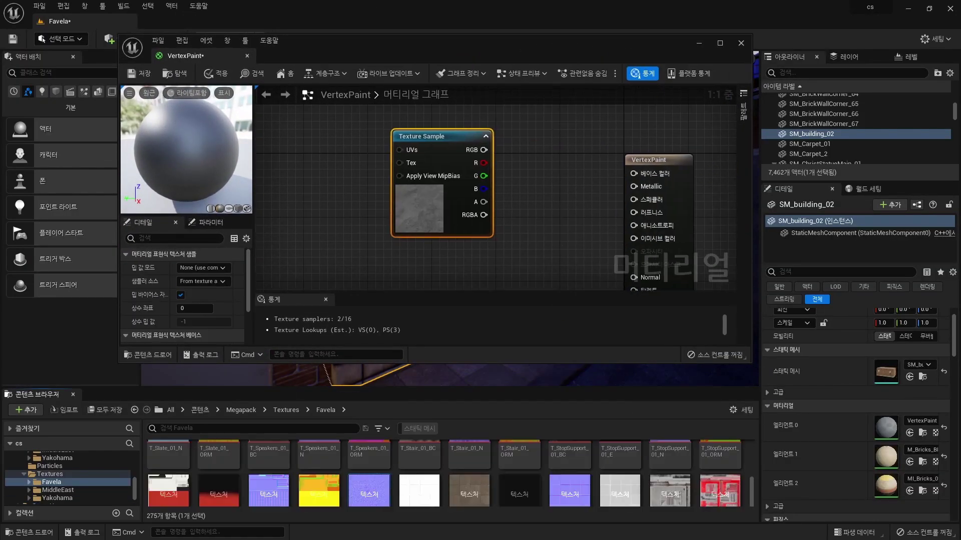
pyautogui.moveTo(368, 468)
pyautogui.mouseDown()
pyautogui.moveTo(451, 294)
pyautogui.moveTo(452, 232)
pyautogui.mouseUp()
pyautogui.scroll(-2, 451, 232)
pyautogui.scroll(4, 219, 465)
pyautogui.moveTo(219, 461); pyautogui.dragTo(438, 258)
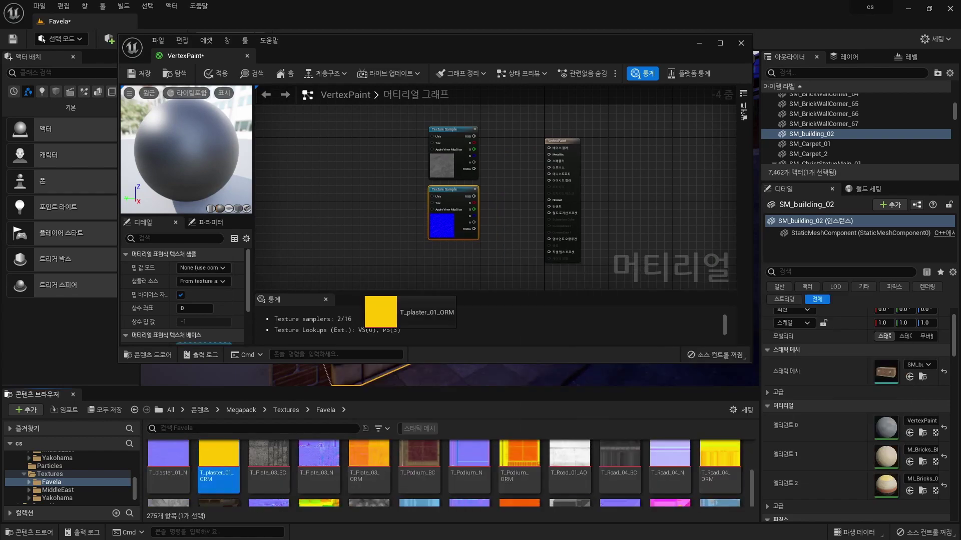
# Step: Add the brick colour, normal and ORM textures plus another texture to the graph
pyautogui.moveTo(570, 455); pyautogui.dragTo(515, 240)
pyautogui.scroll(-1, 516, 240)
pyautogui.scroll(-1, 501, 215)
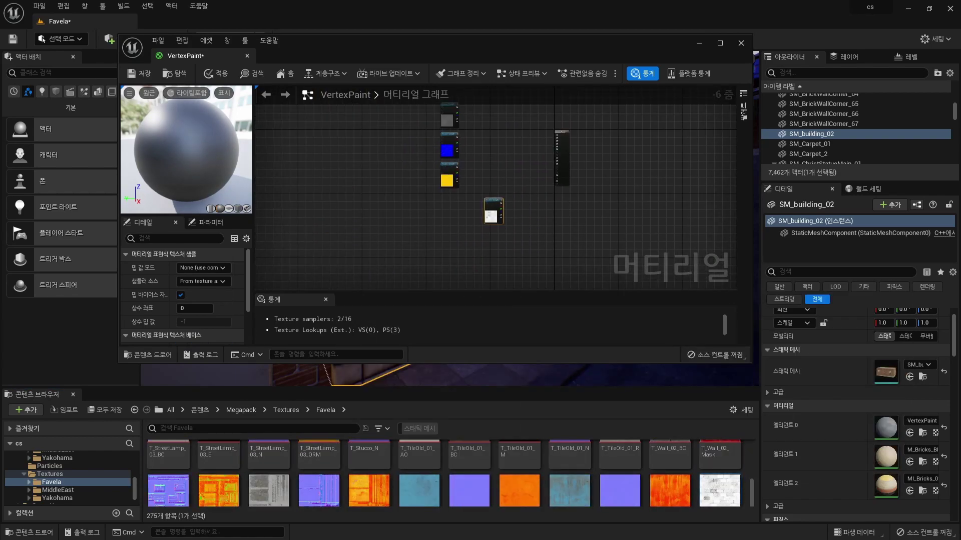
pyautogui.scroll(-5, 519, 478)
pyautogui.moveTo(520, 478); pyautogui.dragTo(430, 232)
pyautogui.moveTo(620, 479); pyautogui.dragTo(429, 268)
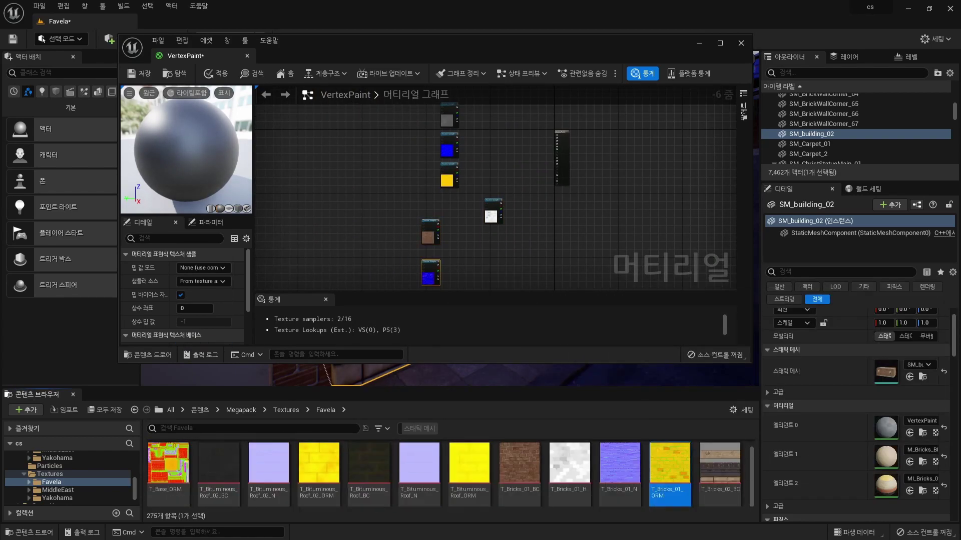
pyautogui.moveTo(670, 479); pyautogui.dragTo(451, 271)
pyautogui.click(720, 43)
pyautogui.scroll(4, 370, 281)
# Step: Line up the concrete texture nodes into a column, moving the white, blue and yellow nodes into place
pyautogui.moveTo(294, 216); pyautogui.dragTo(371, 348)
pyautogui.scroll(-3, 370, 348)
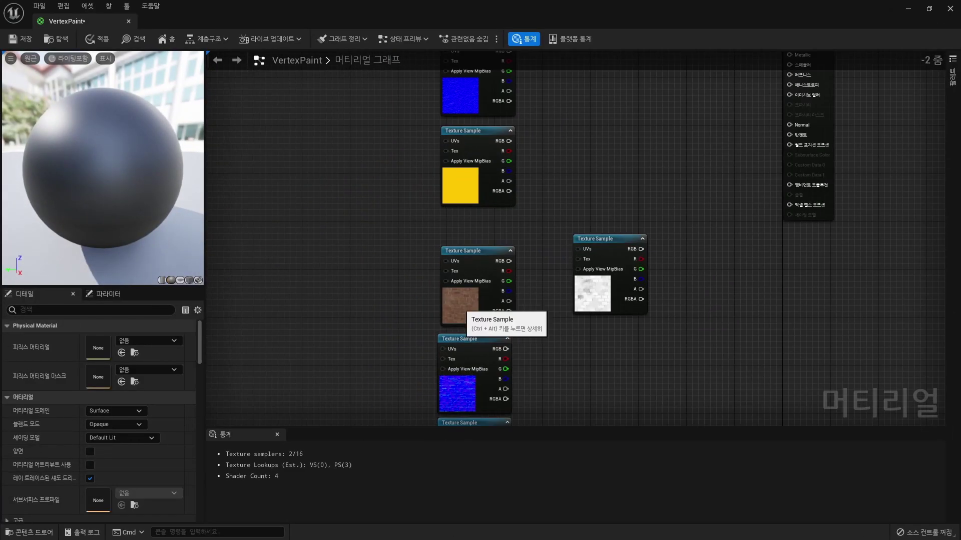
pyautogui.moveTo(595, 270); pyautogui.dragTo(446, 263)
pyautogui.moveTo(492, 323); pyautogui.dragTo(533, 167)
pyautogui.moveTo(494, 367); pyautogui.dragTo(545, 210)
pyautogui.moveTo(494, 408); pyautogui.dragTo(545, 253)
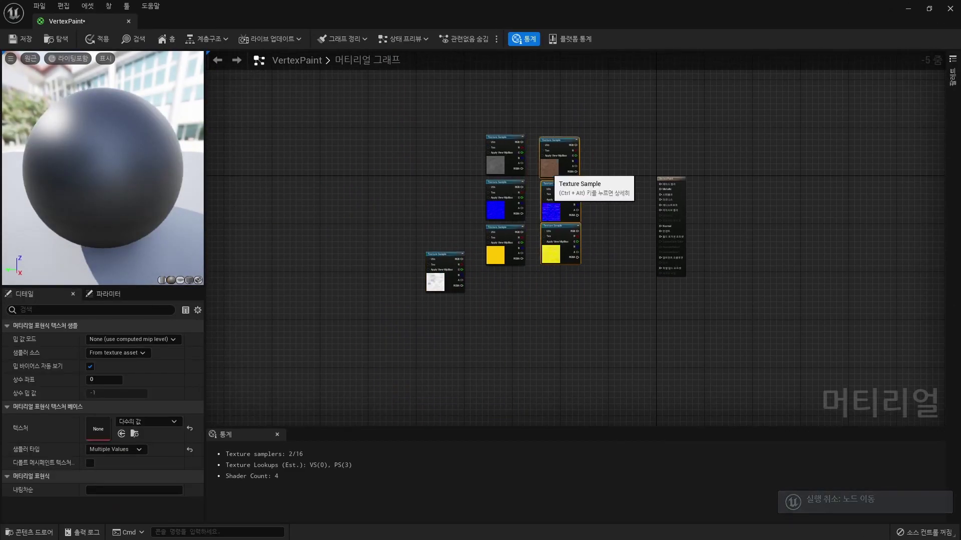
pyautogui.scroll(3, 543, 172)
pyautogui.moveTo(327, 407); pyautogui.dragTo(317, 322)
# Step: Align the brick maps into their own column and move the material output node up and right
pyautogui.moveTo(413, 234); pyautogui.dragTo(462, 334)
pyautogui.moveTo(623, 370); pyautogui.dragTo(533, 200)
pyautogui.moveTo(576, 250); pyautogui.dragTo(503, 269, button='right')
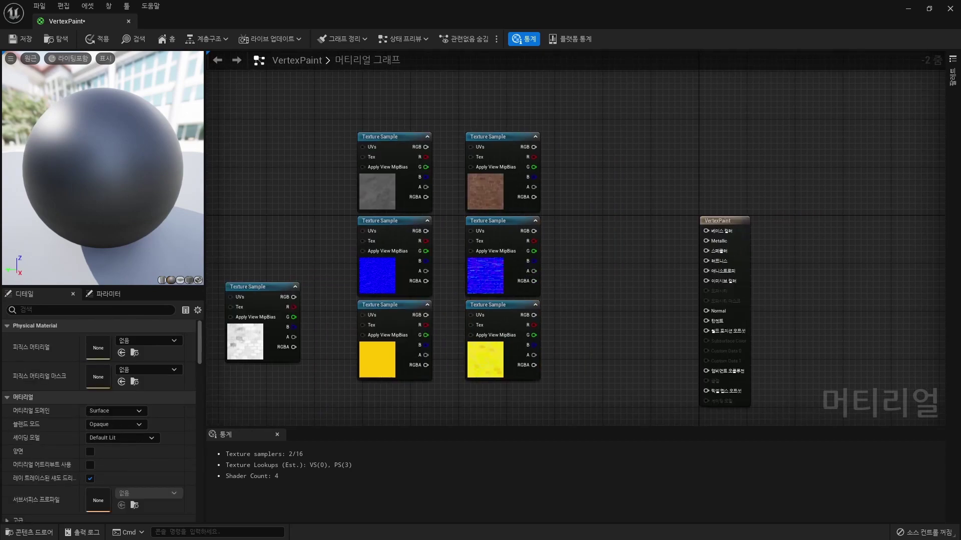
pyautogui.moveTo(720, 221)
pyautogui.mouseDown()
pyautogui.moveTo(769, 202)
pyautogui.moveTo(741, 185)
pyautogui.moveTo(760, 184)
pyautogui.mouseUp()
pyautogui.moveTo(759, 185); pyautogui.dragTo(722, 202, button='right')
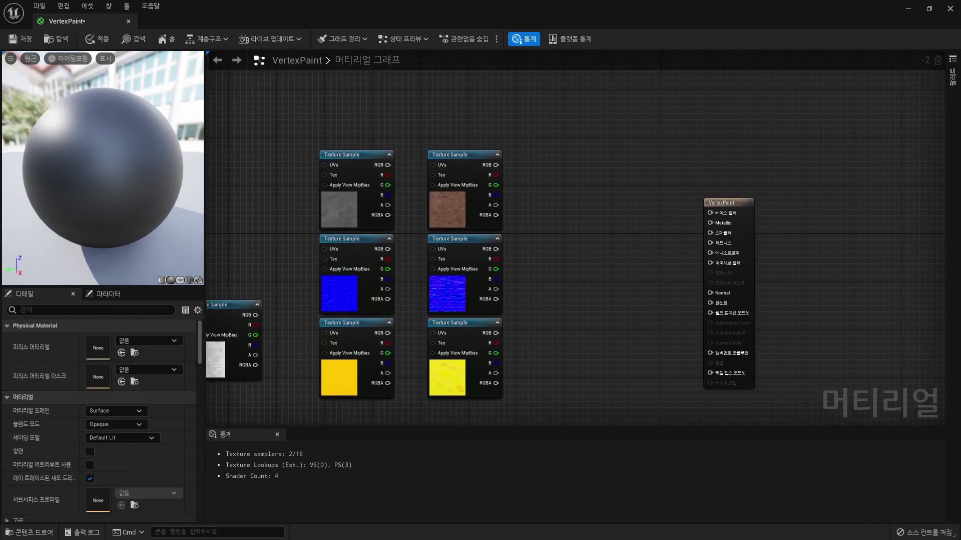
# Step: Add a Lerp node near the output and a Vertex Color node to the graph
pyautogui.click(634, 241)
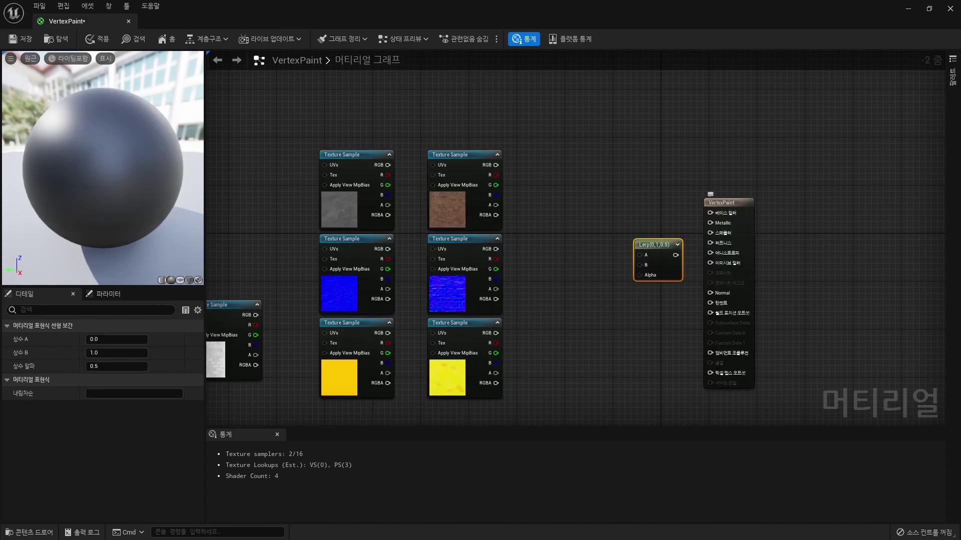
pyautogui.moveTo(726, 203); pyautogui.dragTo(792, 203)
pyautogui.moveTo(650, 245); pyautogui.dragTo(679, 232)
pyautogui.click(651, 310)
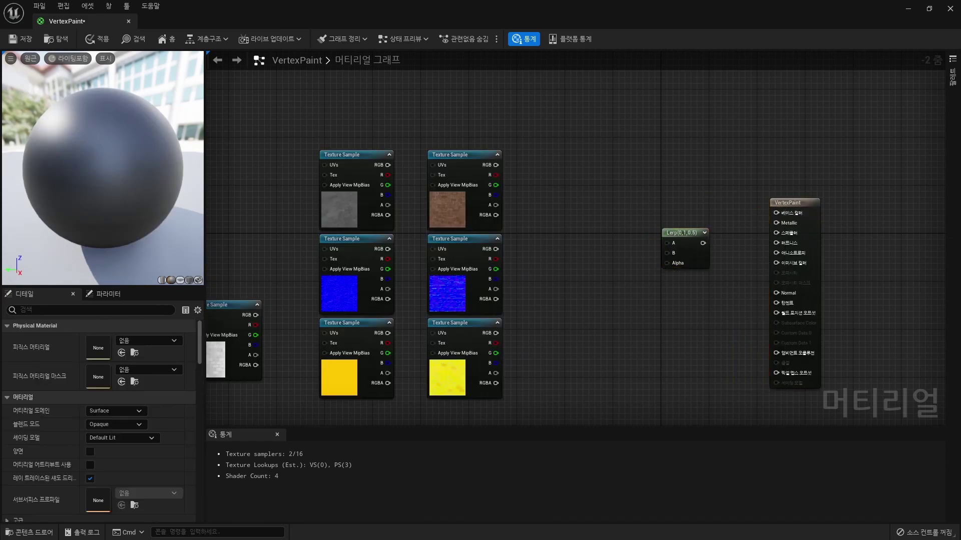
pyautogui.rightClick(551, 303)
pyautogui.write('vertex')
pyautogui.click(581, 329)
# Step: Move the normal and ORM nodes aside and place the brick colour texture below the concrete one
pyautogui.moveTo(541, 342); pyautogui.dragTo(557, 261, button='right')
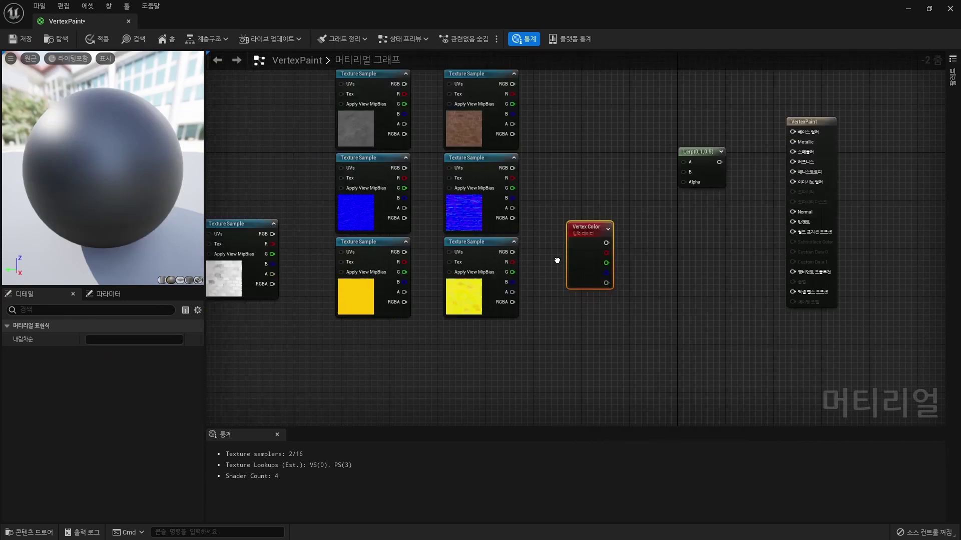
pyautogui.scroll(-1, 557, 261)
pyautogui.moveTo(538, 275); pyautogui.dragTo(391, 150)
pyautogui.moveTo(493, 190); pyautogui.dragTo(468, 369)
pyautogui.moveTo(441, 187); pyautogui.dragTo(382, 347, button='right')
pyautogui.scroll(2, 421, 291)
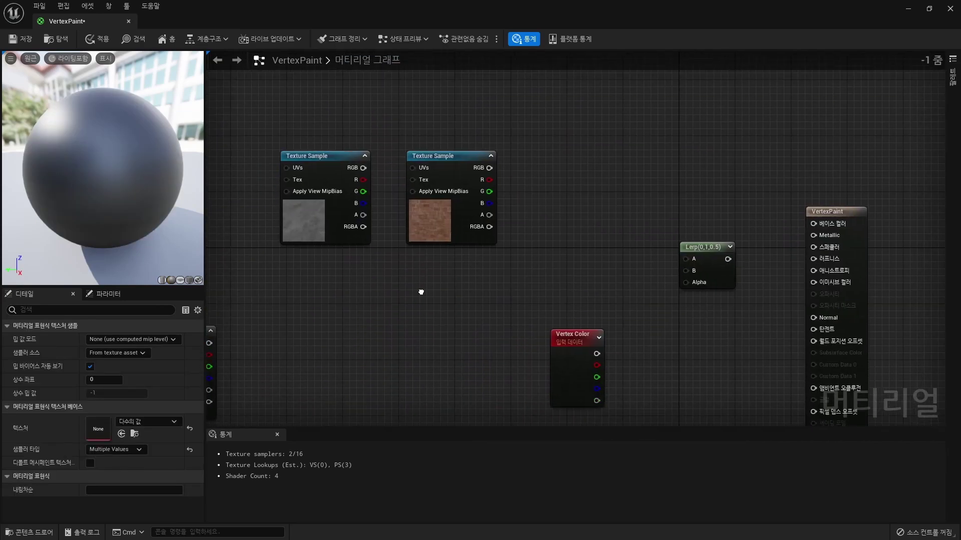
pyautogui.moveTo(441, 156); pyautogui.dragTo(342, 267)
pyautogui.click(395, 235)
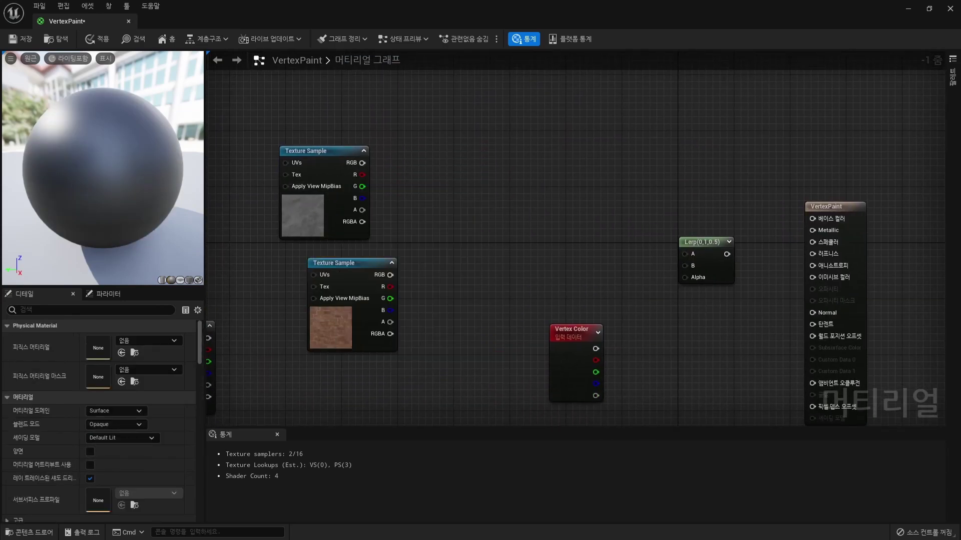
# Step: Wire concrete colour to Lerp A, brick to B, Vertex Color red to Alpha, and apply
pyautogui.moveTo(311, 151)
pyautogui.mouseDown()
pyautogui.moveTo(332, 137)
pyautogui.moveTo(685, 254)
pyautogui.mouseUp()
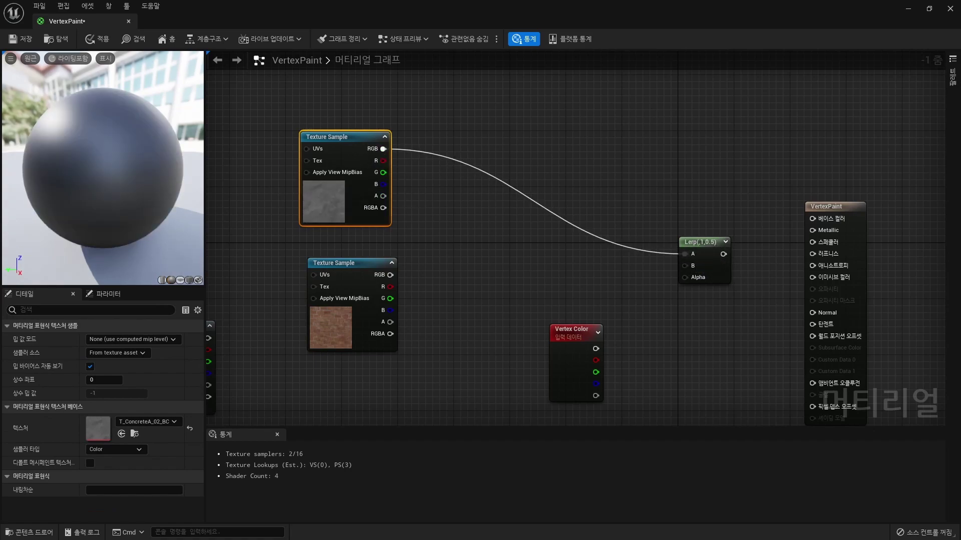
pyautogui.moveTo(390, 274); pyautogui.dragTo(685, 266)
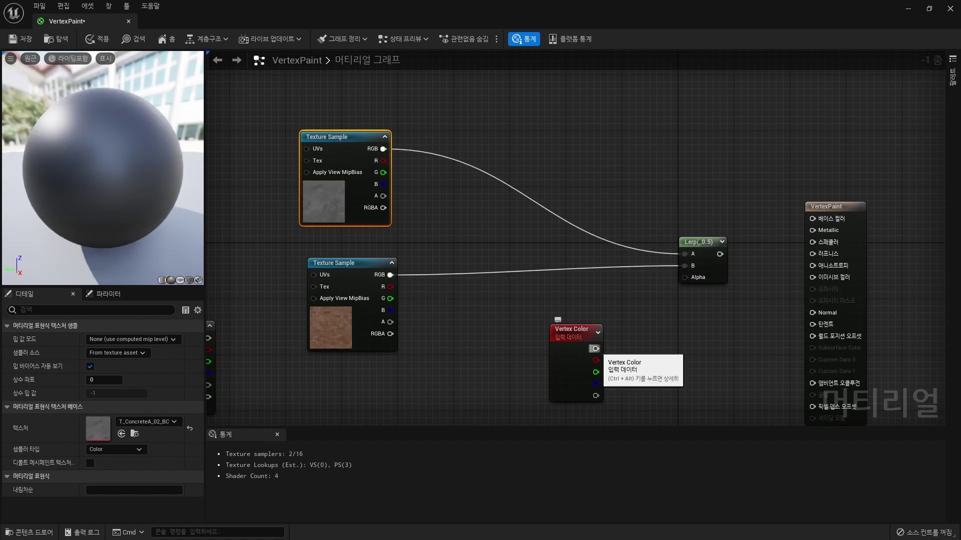
pyautogui.moveTo(596, 360)
pyautogui.mouseDown()
pyautogui.moveTo(666, 279)
pyautogui.moveTo(812, 219)
pyautogui.mouseUp()
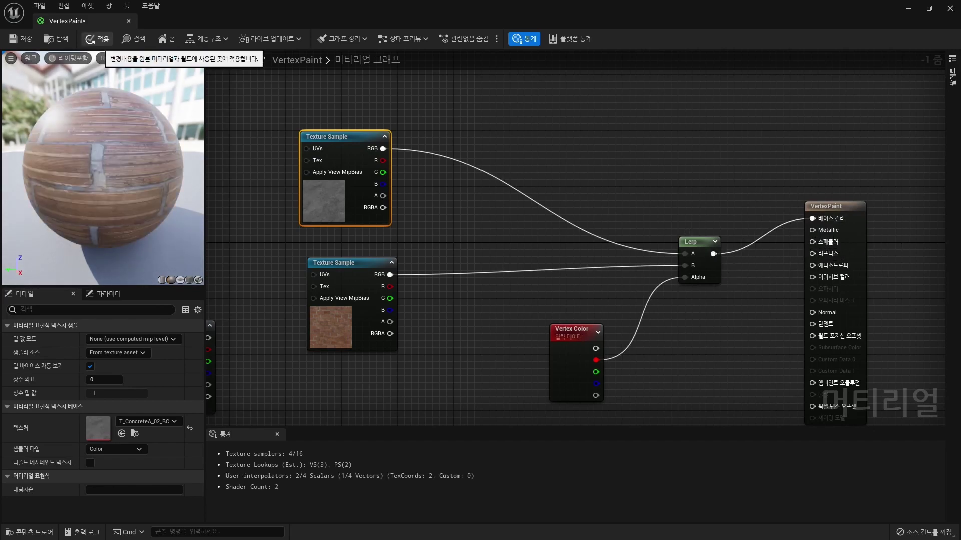
pyautogui.click(98, 39)
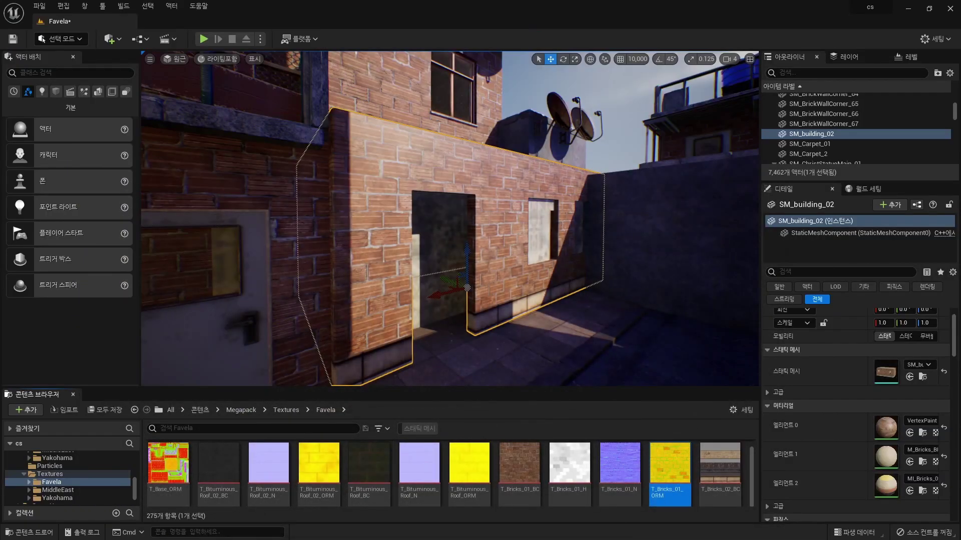
# Step: Enter vertex colour painting with a smaller brush and swapped paint/erase colours
pyautogui.hotkey('shift', '4')
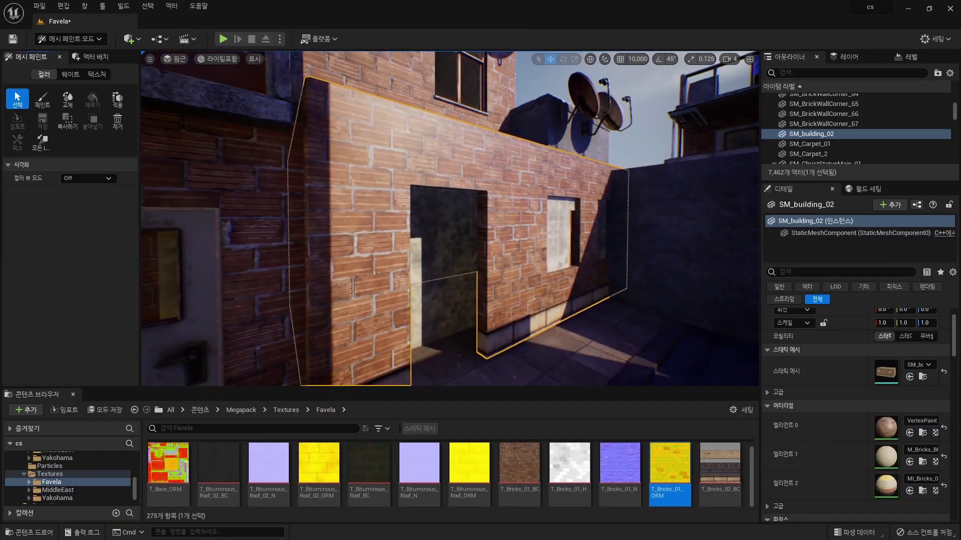
pyautogui.click(42, 99)
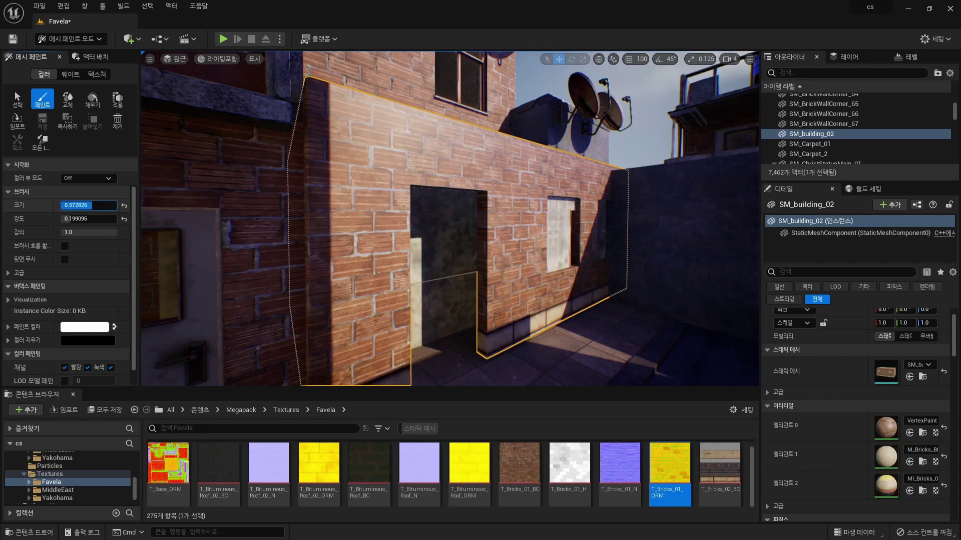
pyautogui.moveTo(85, 206); pyautogui.dragTo(73, 206)
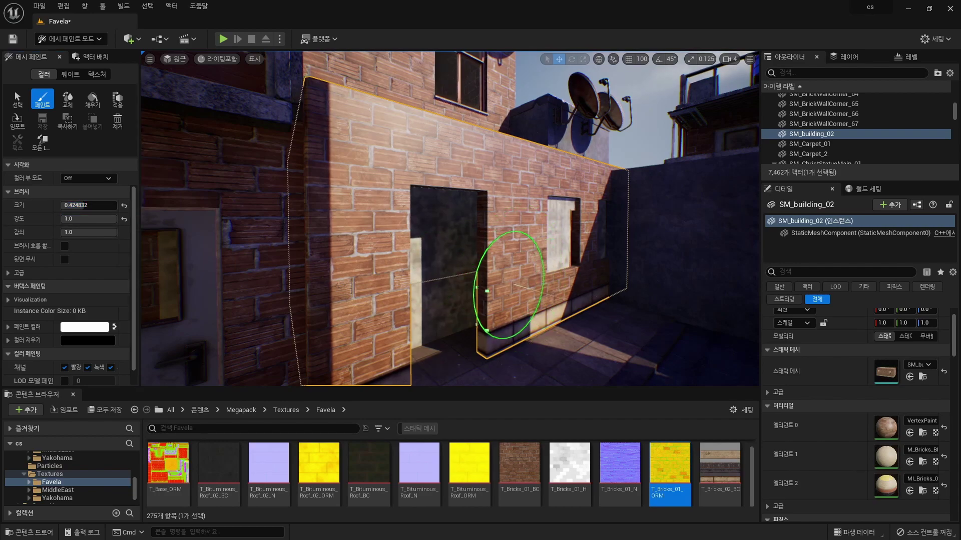
pyautogui.press('x')
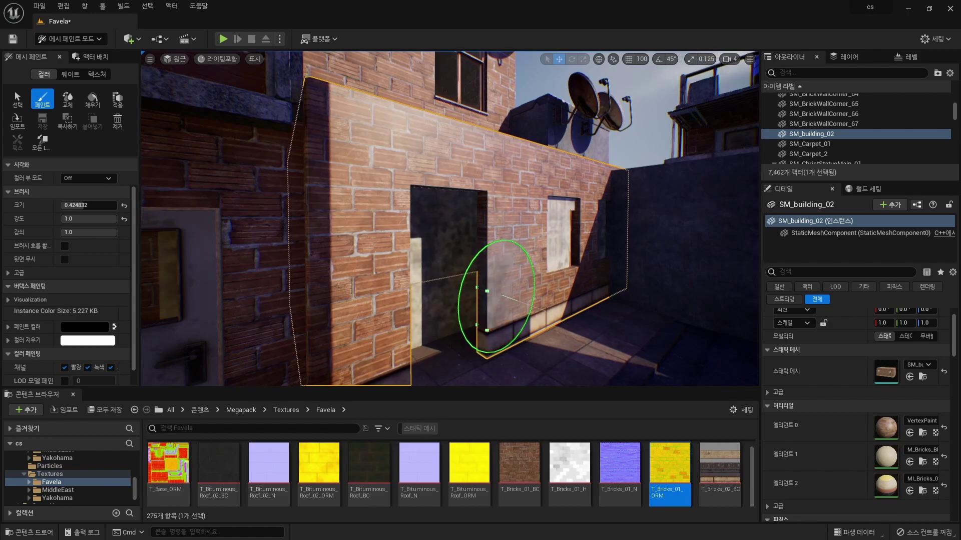
# Step: Paint plaster over the left and lower wall, then paint brick back over part of it
pyautogui.moveTo(452, 183); pyautogui.dragTo(297, 181)
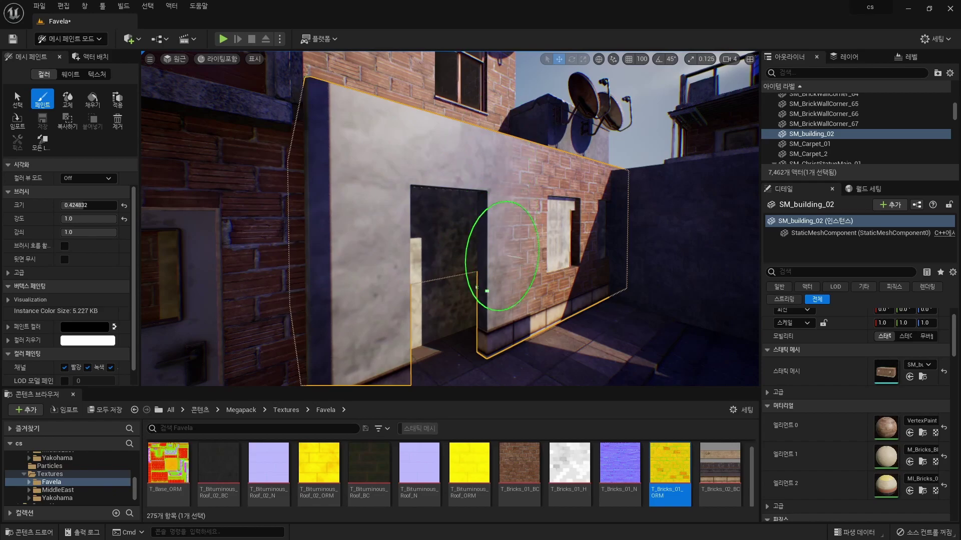
pyautogui.moveTo(503, 256); pyautogui.dragTo(537, 307)
pyautogui.moveTo(542, 297)
pyautogui.mouseDown(button='right')
pyautogui.moveTo(565, 284)
pyautogui.moveTo(502, 272)
pyautogui.mouseUp(button='right')
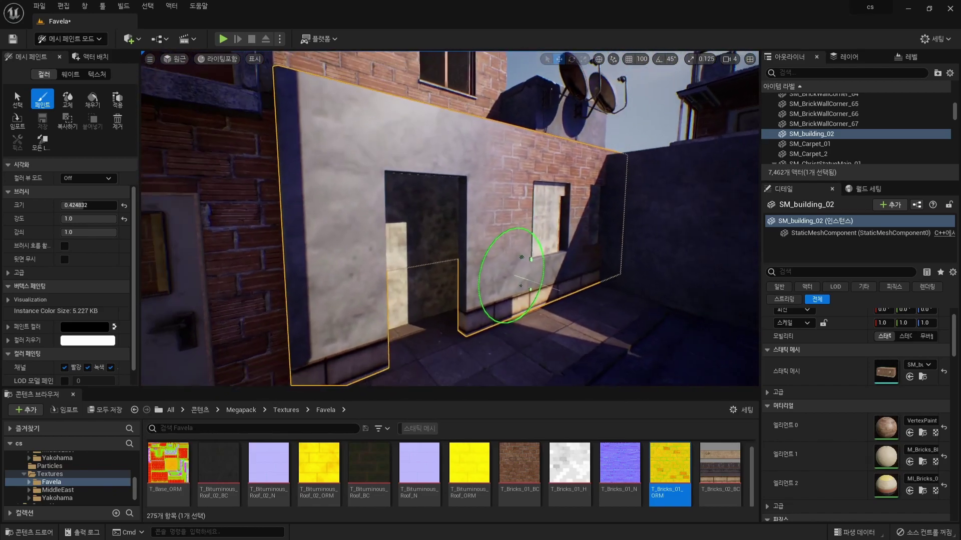
pyautogui.moveTo(483, 183)
pyautogui.mouseDown()
pyautogui.moveTo(322, 161)
pyautogui.moveTo(436, 128)
pyautogui.moveTo(330, 327)
pyautogui.mouseUp()
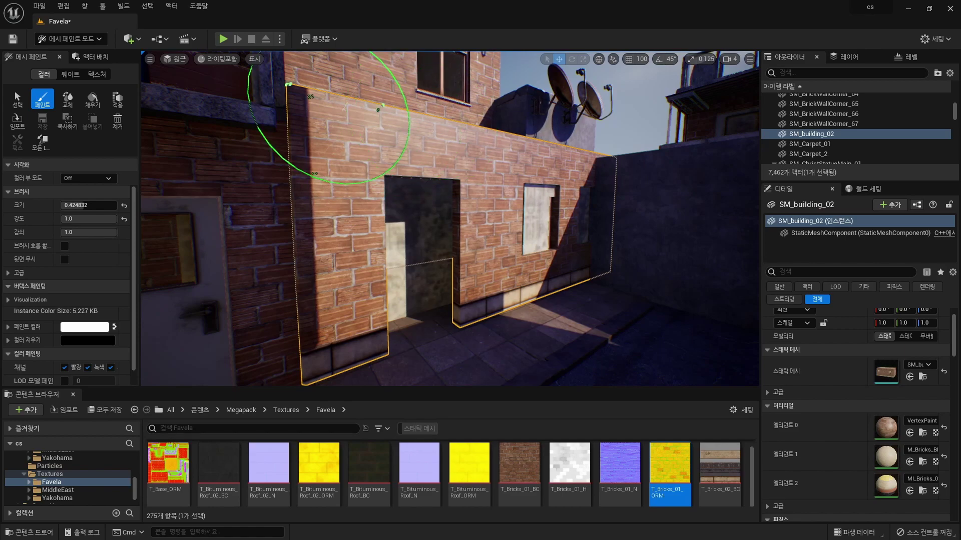
pyautogui.scroll(-2, 70, 285)
pyautogui.scroll(2, 70, 285)
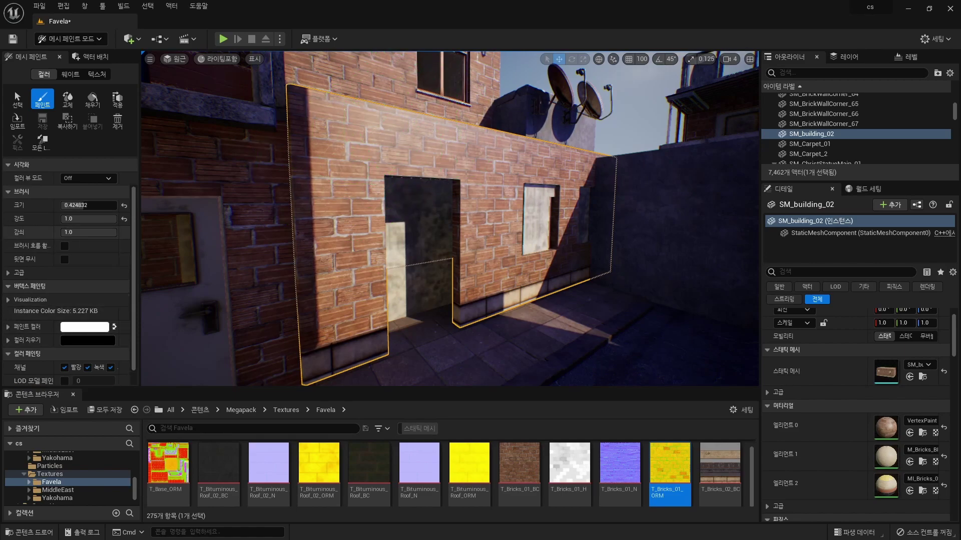
# Step: Adjust brush size, try Fill on the whole wall, undo it, and swap the paint colours
pyautogui.click(87, 205)
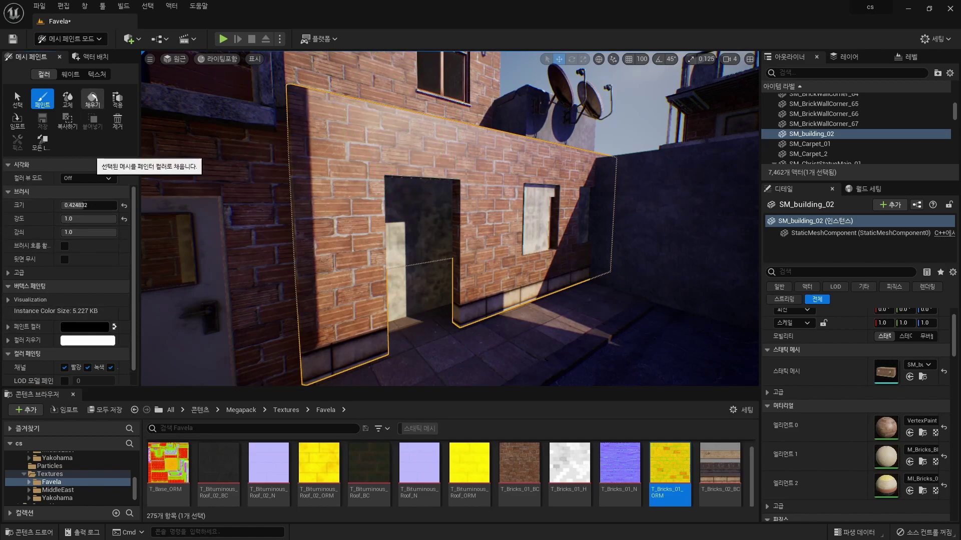
pyautogui.click(92, 100)
pyautogui.hotkey('ctrl', 'z')
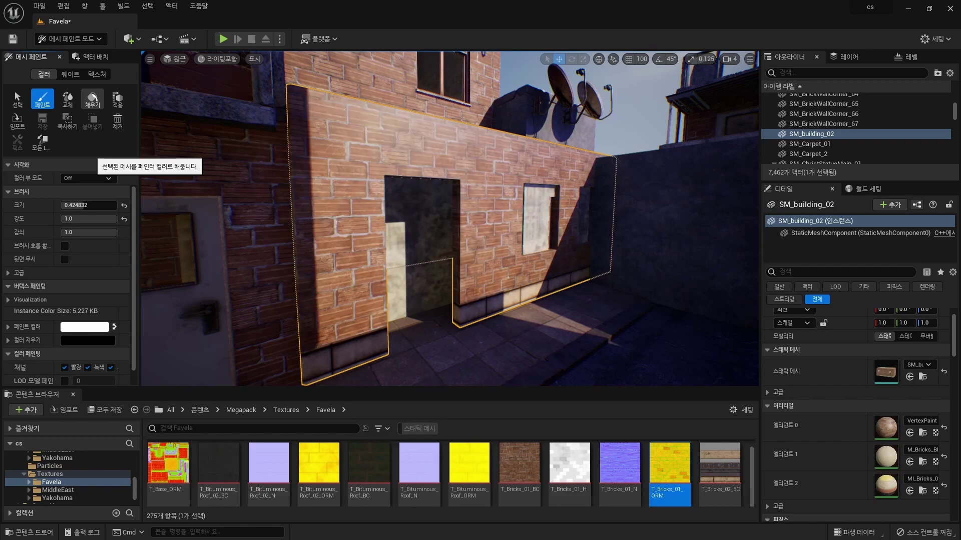
pyautogui.click(92, 100)
pyautogui.press('x')
pyautogui.click(92, 99)
# Step: Move the concrete and brick colour texture samples up and left in the graph
pyautogui.moveTo(361, 140); pyautogui.dragTo(390, 182, button='right')
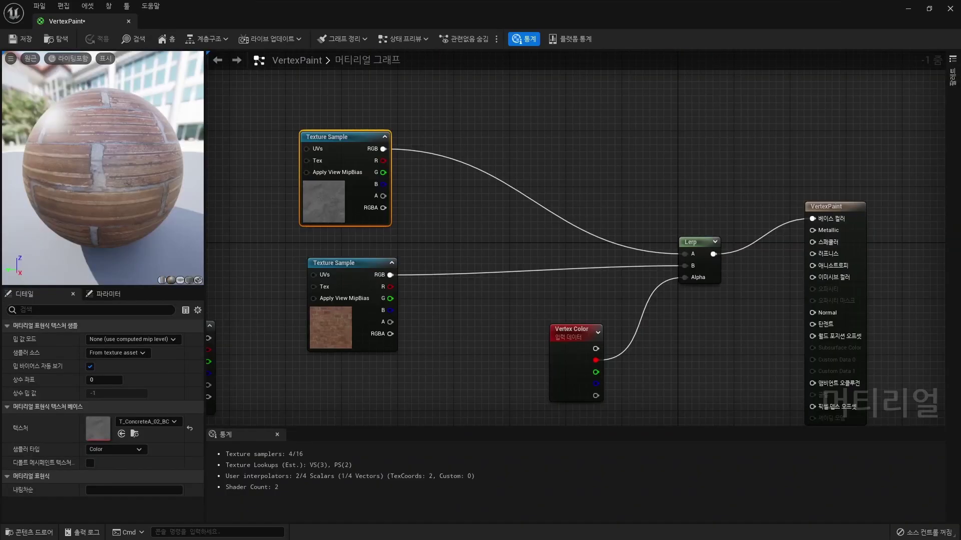
pyautogui.scroll(-2, 521, 208)
pyautogui.scroll(-1, 493, 234)
pyautogui.click(496, 235)
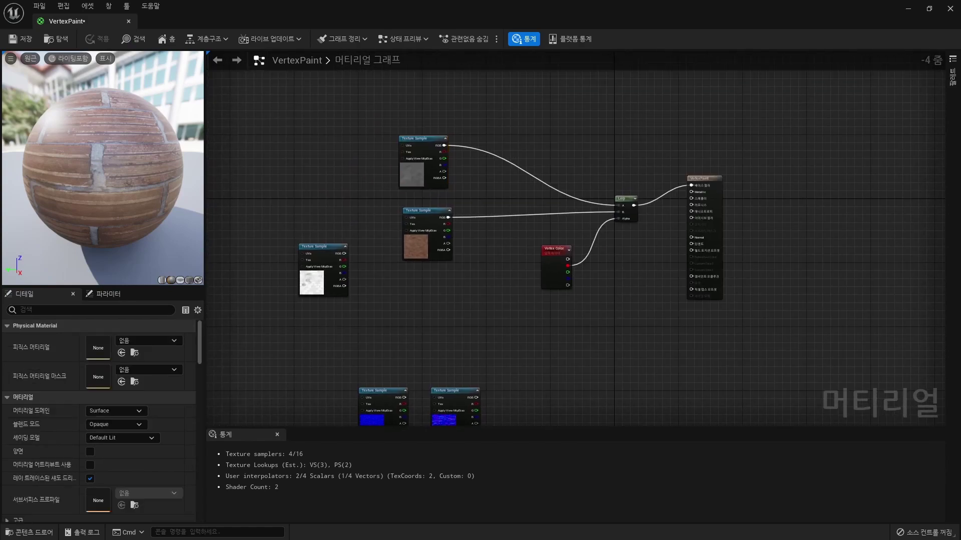
pyautogui.click(414, 233)
pyautogui.keyDown('ctrl'); pyautogui.click(421, 161); pyautogui.keyUp('ctrl')
pyautogui.moveTo(420, 160); pyautogui.dragTo(377, 122)
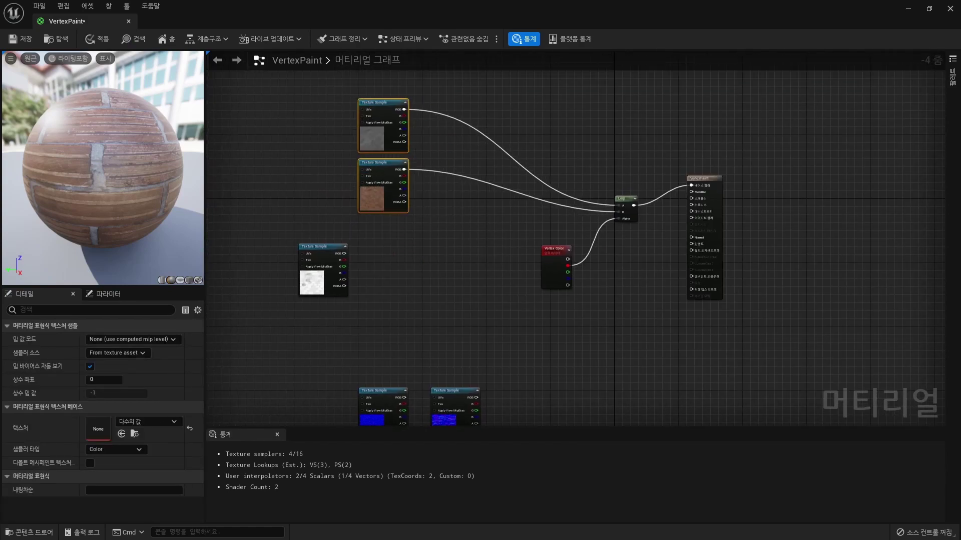
pyautogui.click(501, 300)
pyautogui.moveTo(500, 300); pyautogui.dragTo(518, 235, button='right')
# Step: Add a Lerp for the normal maps and wire both yellow textures into Lerp A and B
pyautogui.moveTo(473, 345); pyautogui.dragTo(399, 279)
pyautogui.scroll(1, 551, 250)
pyautogui.click(640, 280)
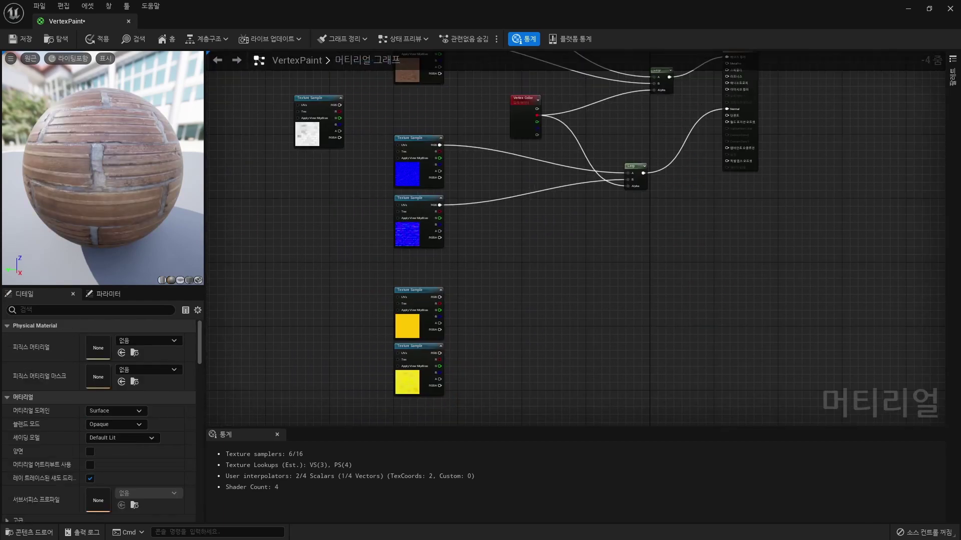
pyautogui.moveTo(426, 299); pyautogui.dragTo(621, 320)
pyautogui.moveTo(419, 373); pyautogui.dragTo(393, 336, button='right')
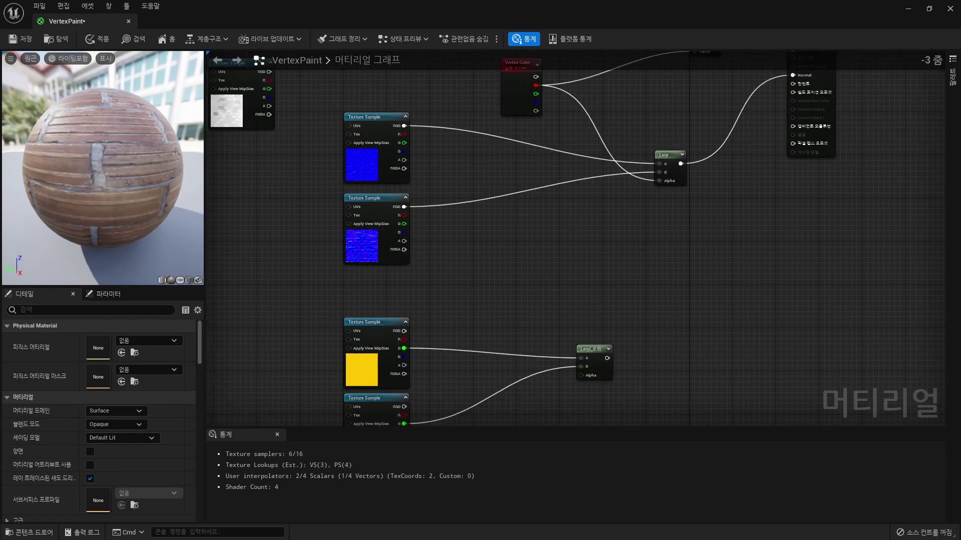
# Step: Apply the material changes, return to Select mode, and set the viewport to Lit
pyautogui.hotkey('ctrl', 's')
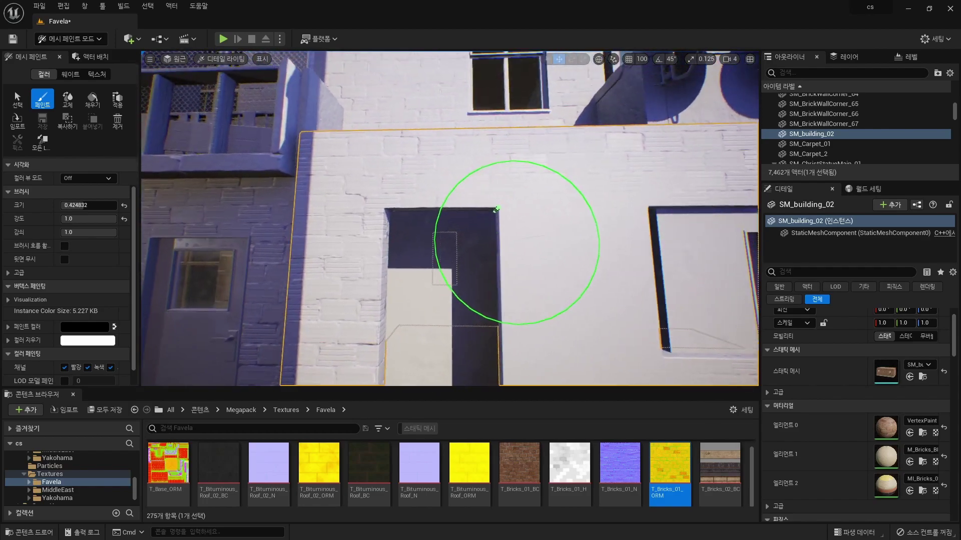
pyautogui.hotkey('shift', '1')
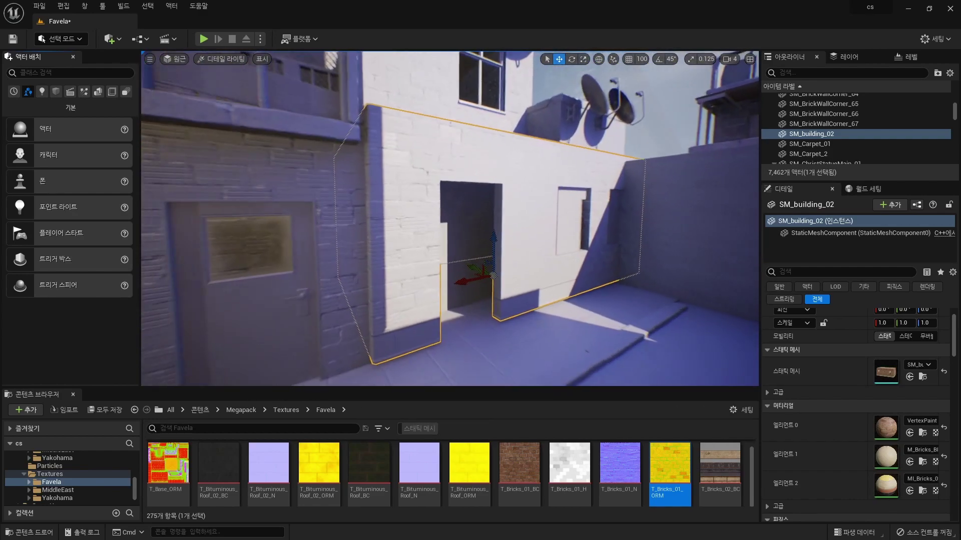
pyautogui.hotkey('alt', '4')
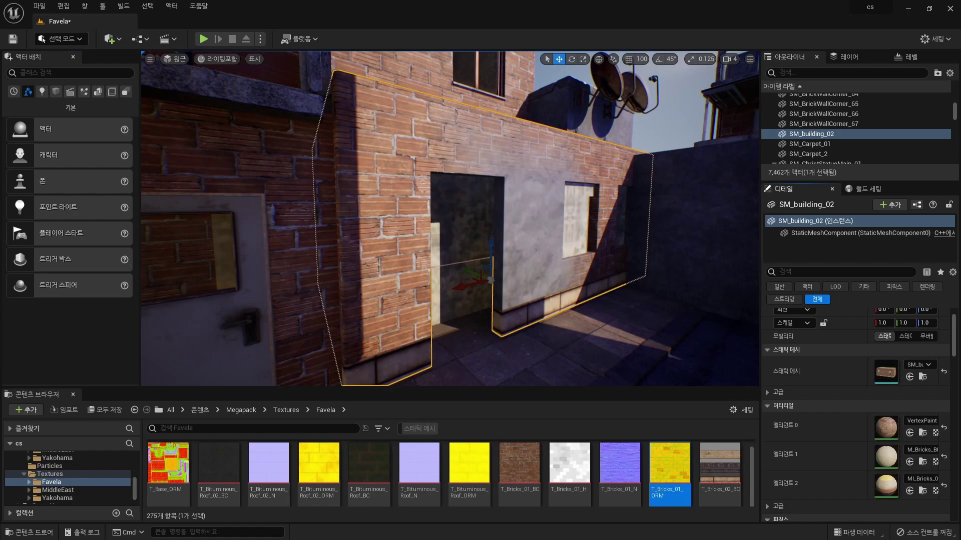
# Step: Open VertexPaint and add a TextureCoordinate node to the graph
pyautogui.doubleClick(886, 428)
pyautogui.rightClick(467, 241)
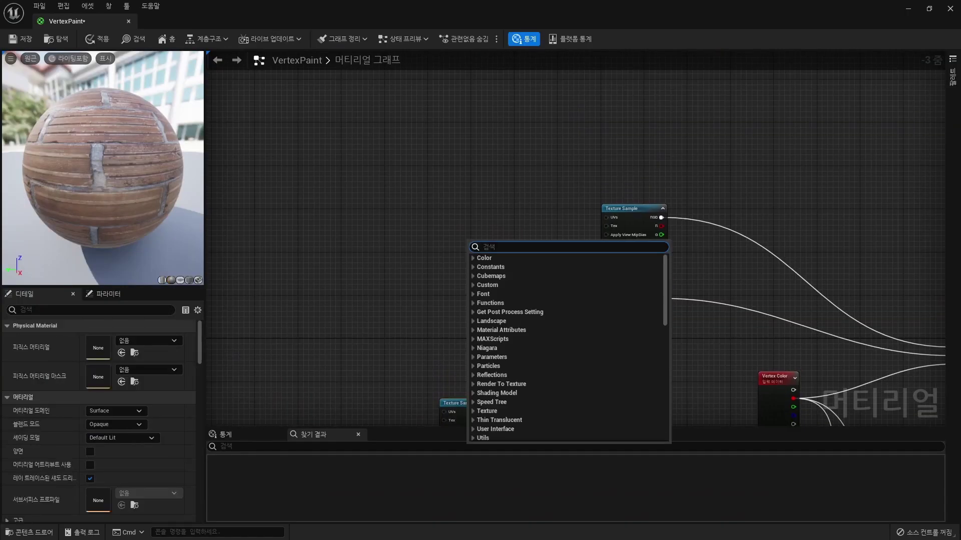
pyautogui.write('coordi')
pyautogui.press('Return')
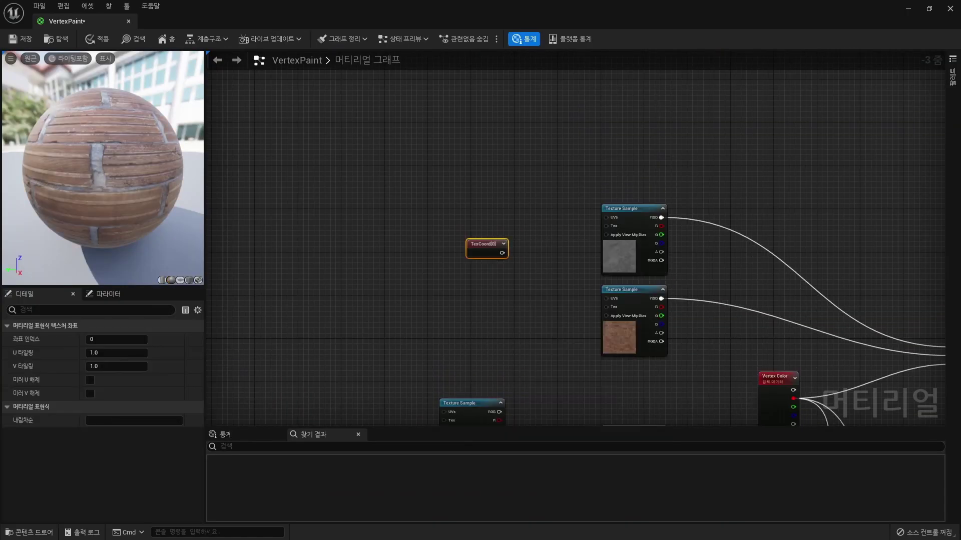
pyautogui.moveTo(488, 245)
pyautogui.mouseDown()
pyautogui.moveTo(400, 230)
pyautogui.moveTo(476, 259)
pyautogui.mouseUp()
# Step: Multiply TexCoord by a Constant of 1 and convert it to a Concrete_Tile parameter
pyautogui.click(473, 247)
pyautogui.click(418, 292)
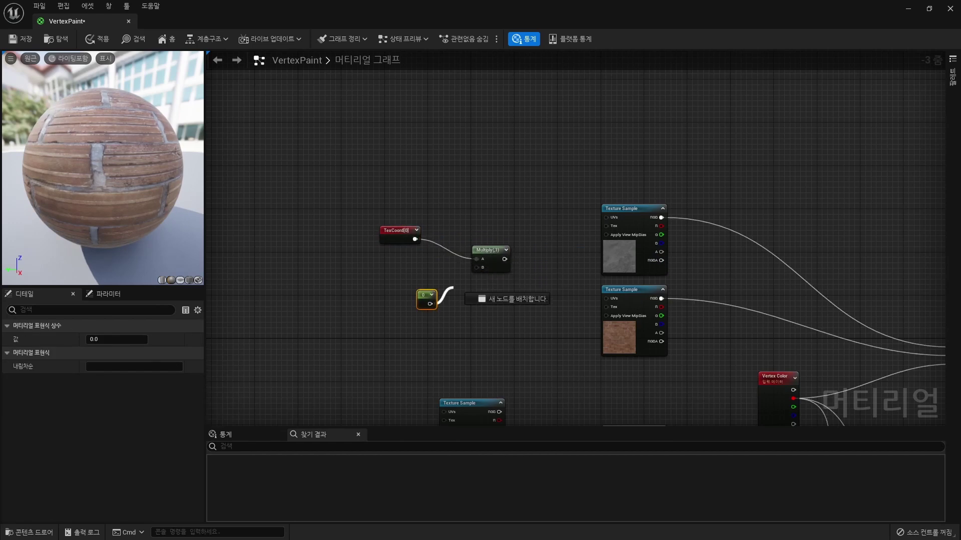
pyautogui.moveTo(429, 304)
pyautogui.mouseDown()
pyautogui.moveTo(477, 268)
pyautogui.moveTo(406, 279)
pyautogui.mouseUp()
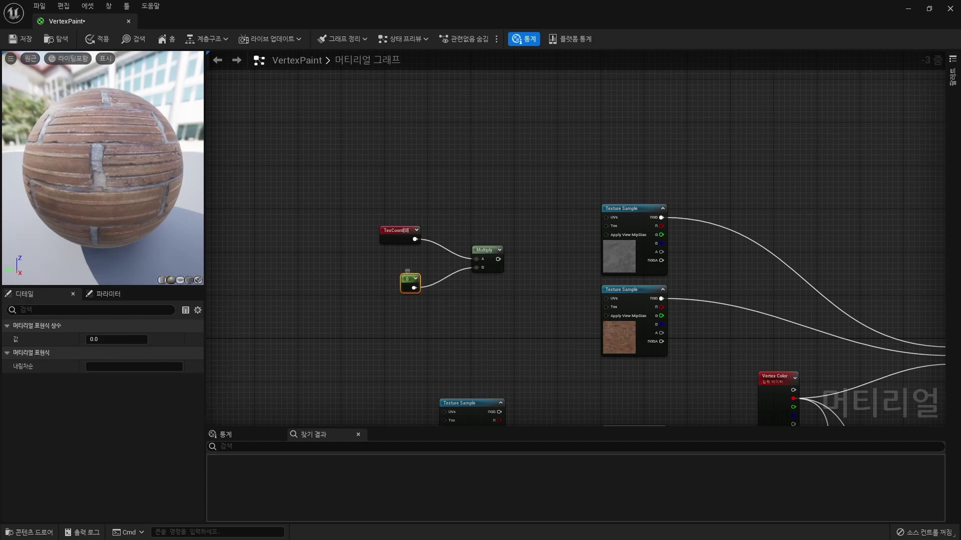
pyautogui.write('1')
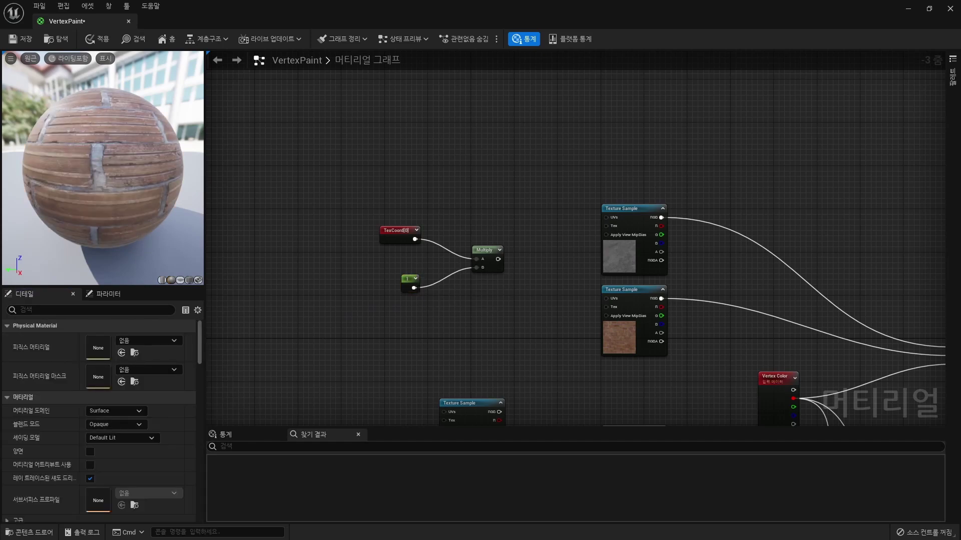
pyautogui.click(413, 284)
pyautogui.rightClick(413, 285)
pyautogui.click(438, 301)
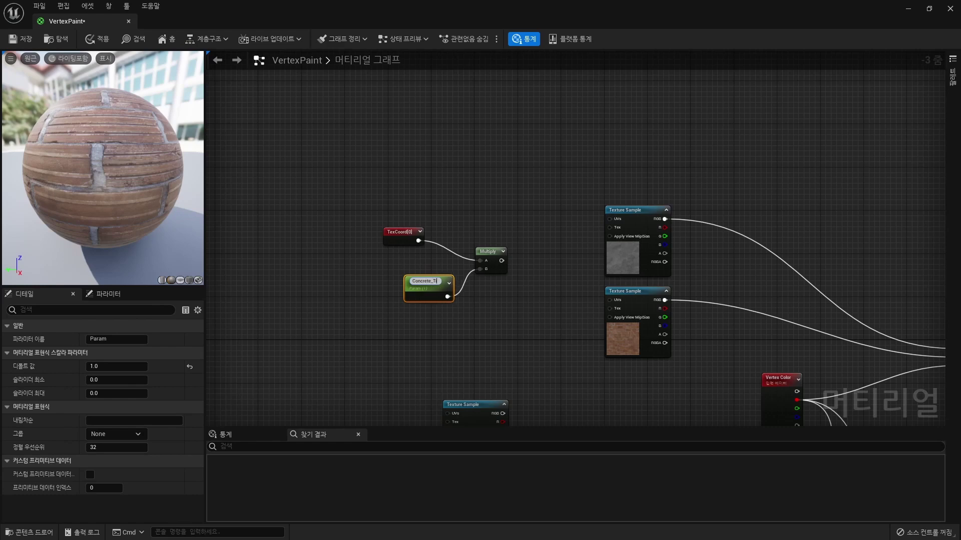
# Step: Wire the Concrete_Tile Multiply into the concrete texture's UVs and duplicate the tiling nodes
pyautogui.scroll(3, 492, 268)
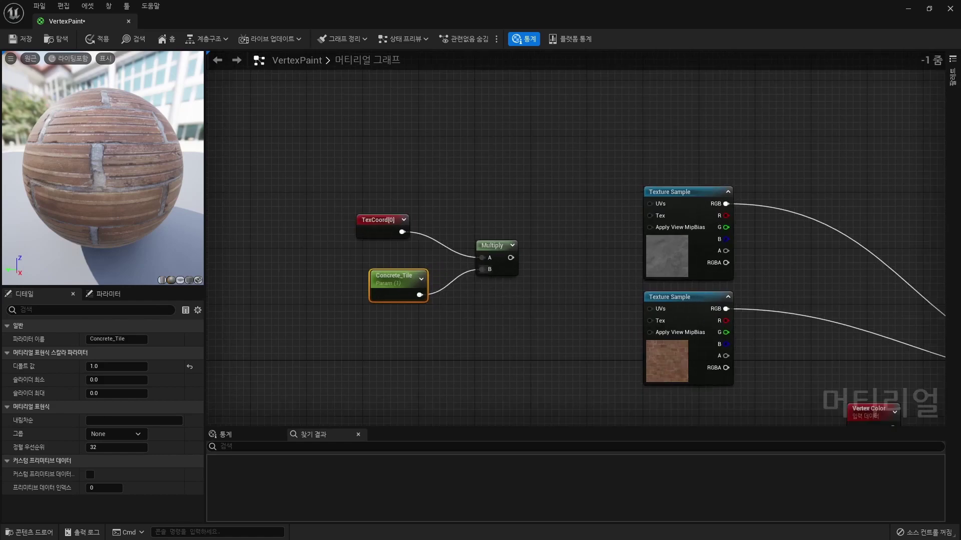
pyautogui.moveTo(505, 256); pyautogui.dragTo(665, 202)
pyautogui.moveTo(594, 182); pyautogui.dragTo(321, 311)
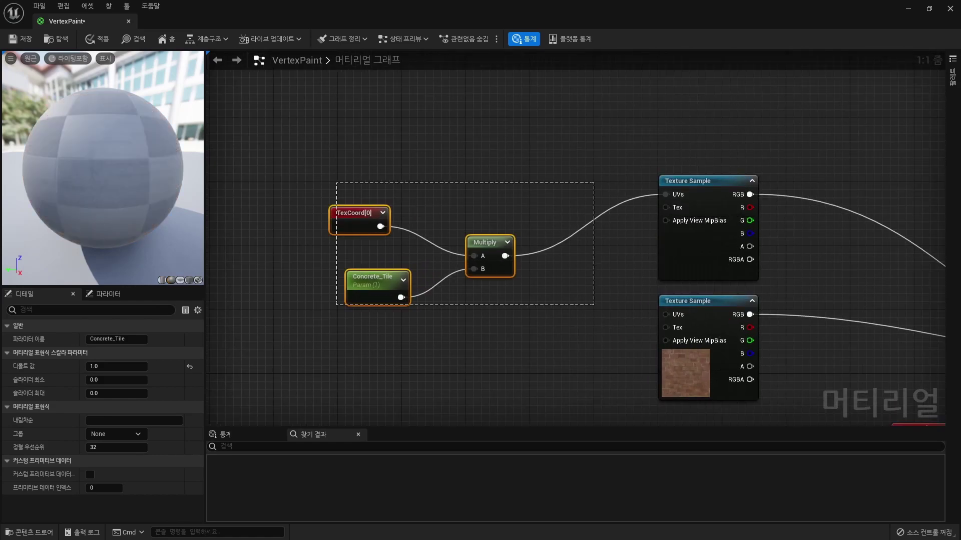
pyautogui.moveTo(485, 242); pyautogui.dragTo(443, 190)
pyautogui.hotkey('ctrl', 'c')
pyautogui.hotkey('ctrl', 'v')
# Step: Connect the copied Multiply to the brick texture's UVs and rename its parameter Brick_Tile
pyautogui.moveTo(613, 211)
pyautogui.mouseDown()
pyautogui.moveTo(461, 299)
pyautogui.moveTo(666, 272)
pyautogui.mouseUp()
pyautogui.click(350, 331)
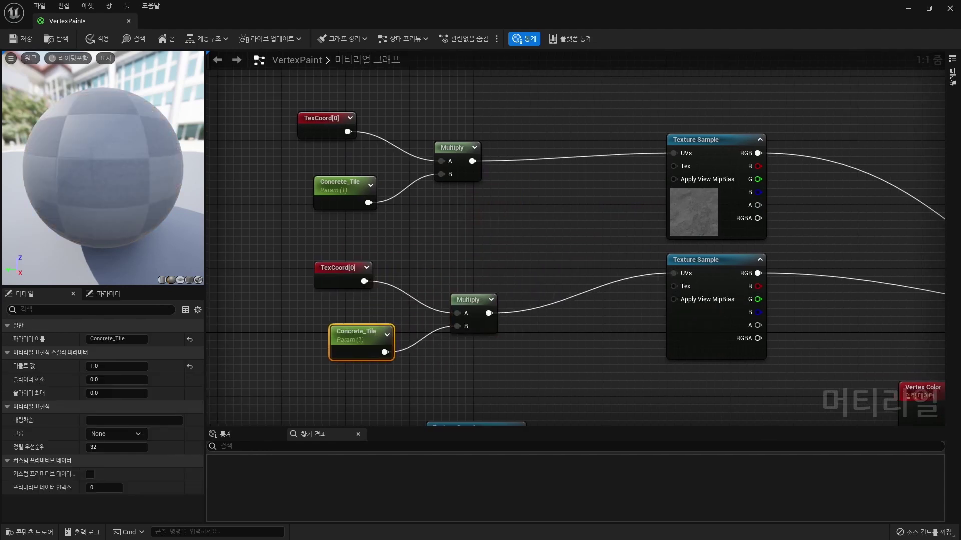
pyautogui.click(117, 339)
pyautogui.write('Brick_Ti')
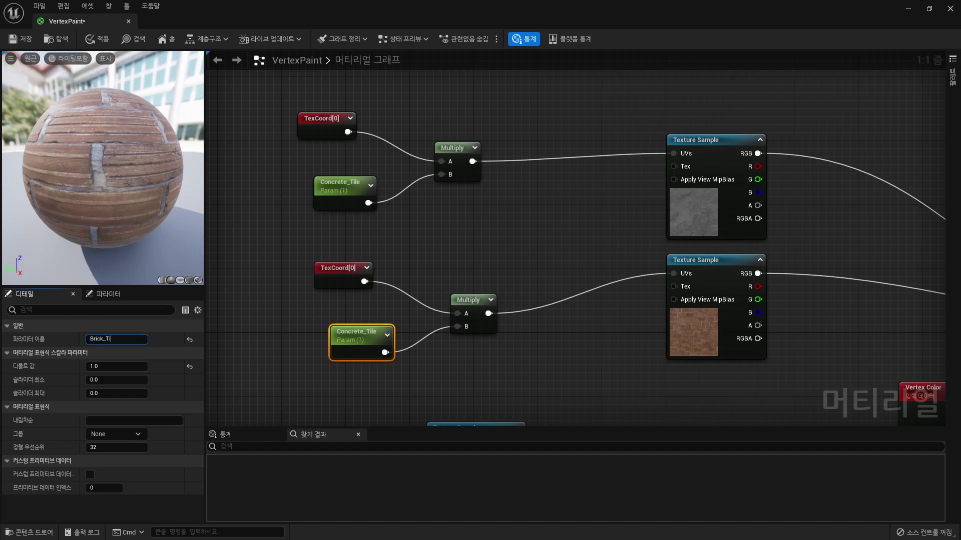
pyautogui.write('le')
pyautogui.press('Return')
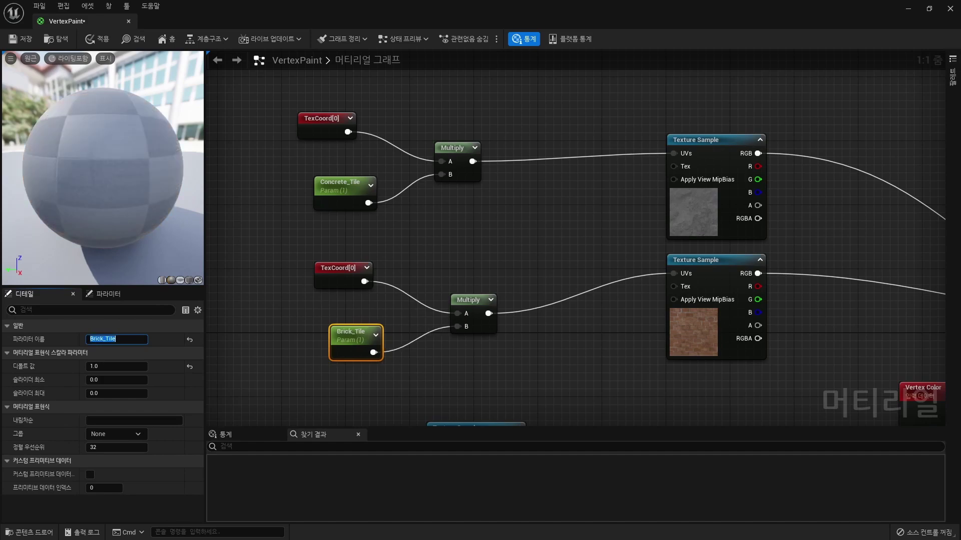
pyautogui.click(301, 230)
# Step: Feed Concrete_Tile into the first blue and upper yellow UVs, Brick_Tile into the others
pyautogui.scroll(-3, 300, 230)
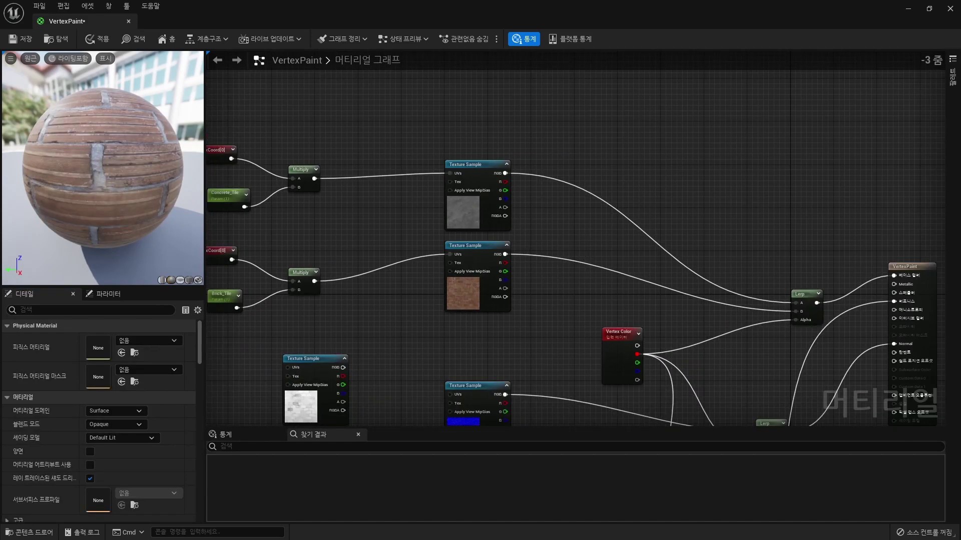
pyautogui.scroll(-1, 576, 248)
pyautogui.moveTo(551, 250); pyautogui.dragTo(575, 231, button='right')
pyautogui.scroll(-1, 576, 247)
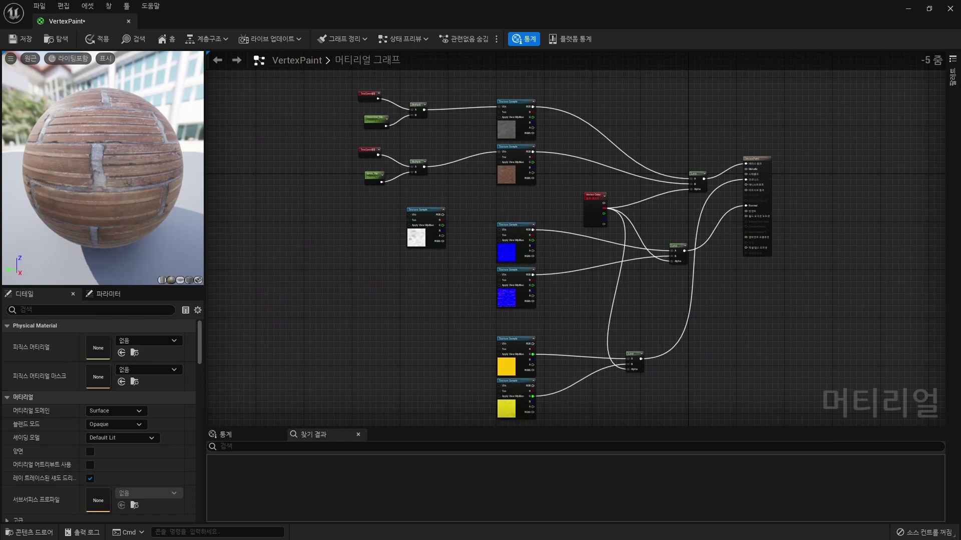
pyautogui.moveTo(424, 110); pyautogui.dragTo(516, 244)
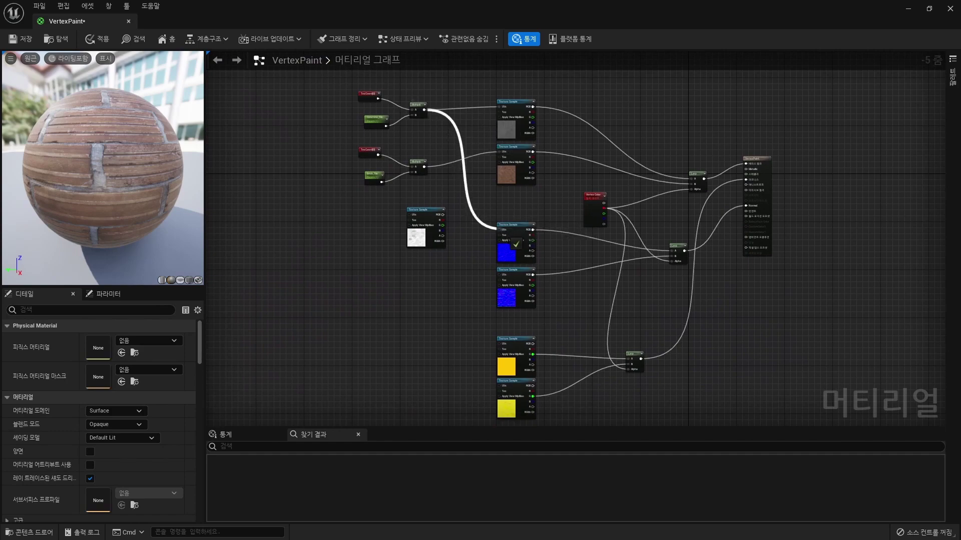
pyautogui.moveTo(425, 109); pyautogui.dragTo(500, 344)
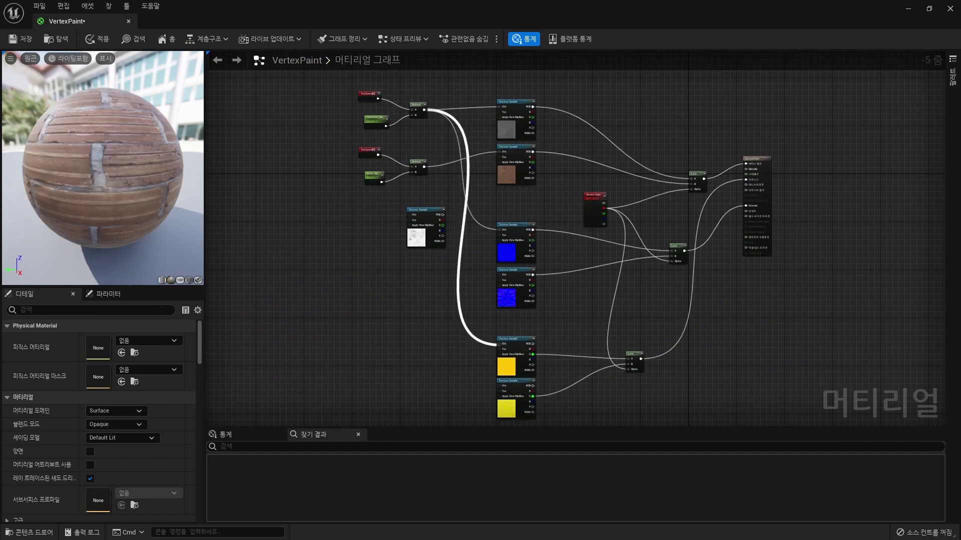
pyautogui.moveTo(425, 167)
pyautogui.mouseDown()
pyautogui.moveTo(495, 282)
pyautogui.moveTo(500, 275)
pyautogui.mouseUp()
pyautogui.moveTo(425, 166); pyautogui.dragTo(511, 399)
# Step: Apply the VertexPaint material edits, frame the wall, and reopen the material
pyautogui.click(97, 39)
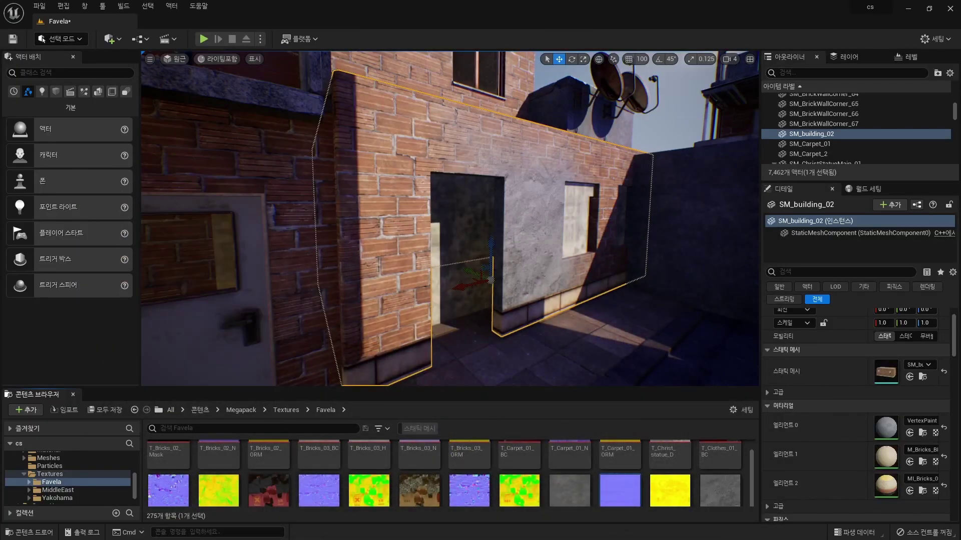
pyautogui.press('f')
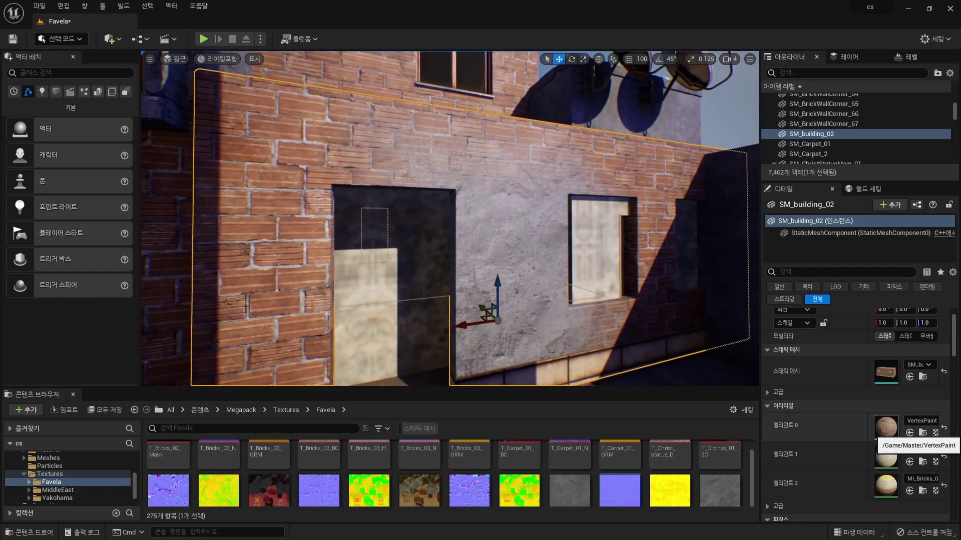
pyautogui.doubleClick(885, 429)
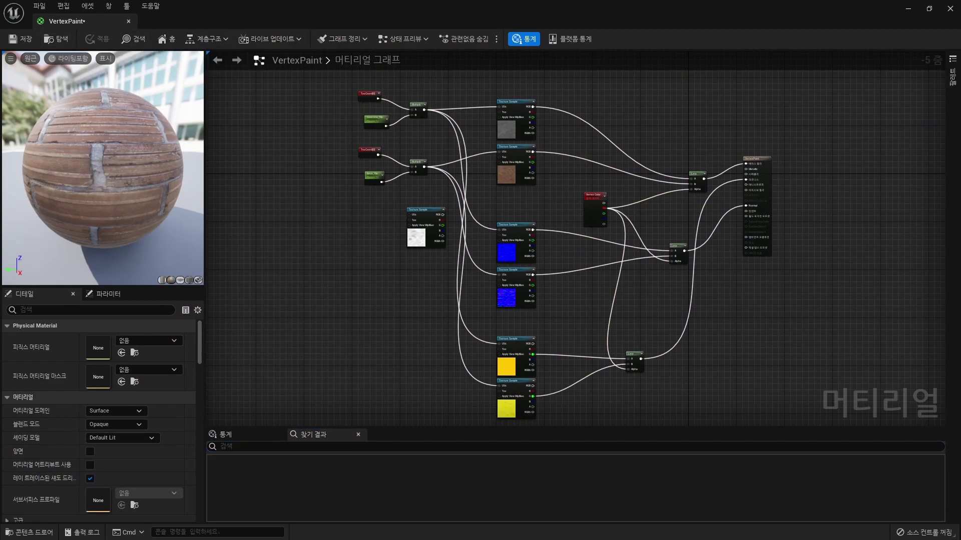
# Step: Create the material instance VertexPaint_Inst and assign it to the wall's first material slot
pyautogui.hotkey('alt', 'Tab')
pyautogui.rightClick(264, 468)
pyautogui.click(300, 240)
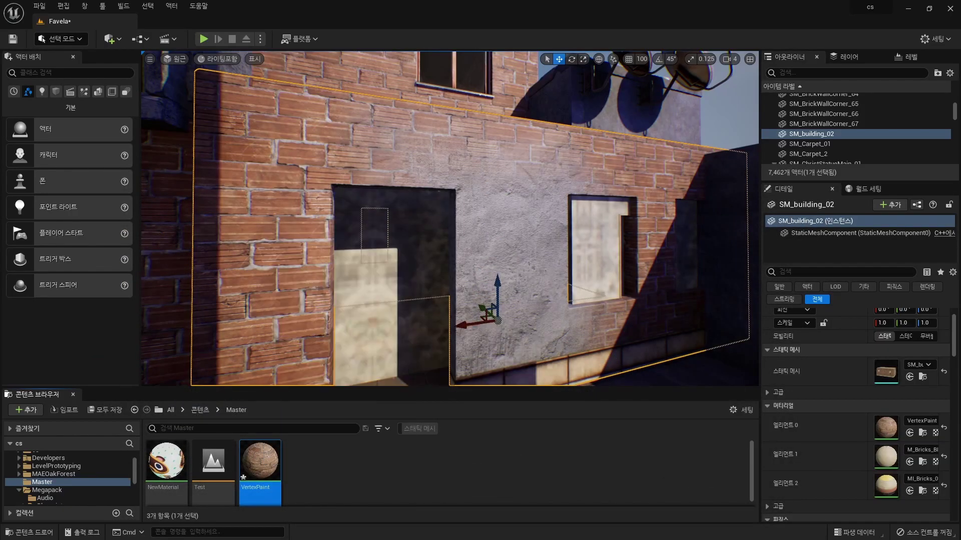
pyautogui.press('Return')
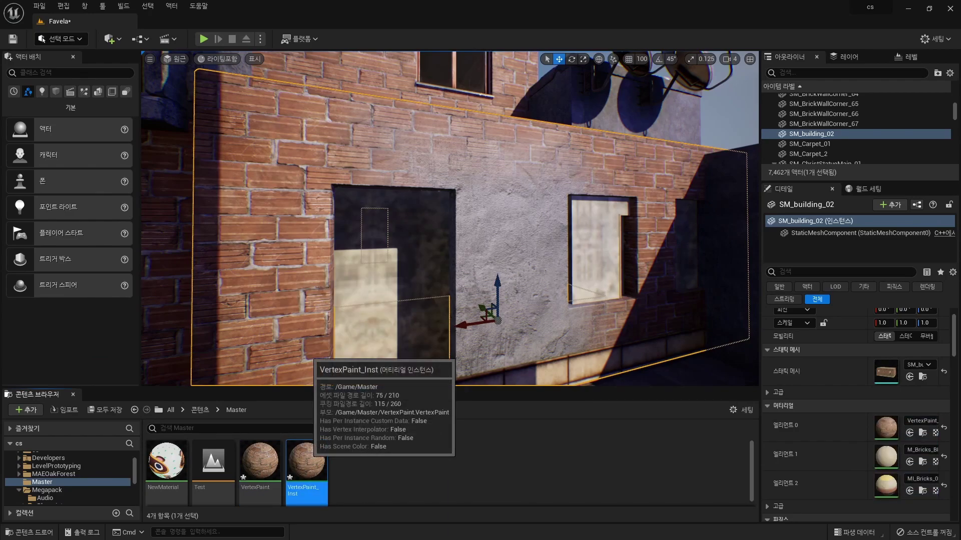
pyautogui.moveTo(306, 463); pyautogui.dragTo(270, 225)
pyautogui.doubleClick(306, 463)
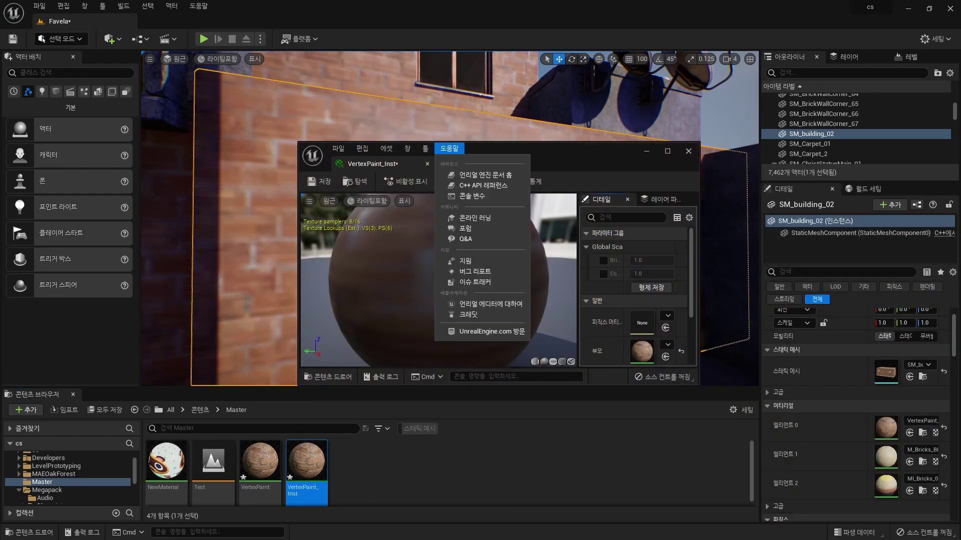
# Step: Override both global scalar parameters, setting the first to 1.402577 and the second to 3.503427
pyautogui.moveTo(578, 149)
pyautogui.mouseDown()
pyautogui.moveTo(678, 150)
pyautogui.moveTo(773, 247)
pyautogui.mouseUp()
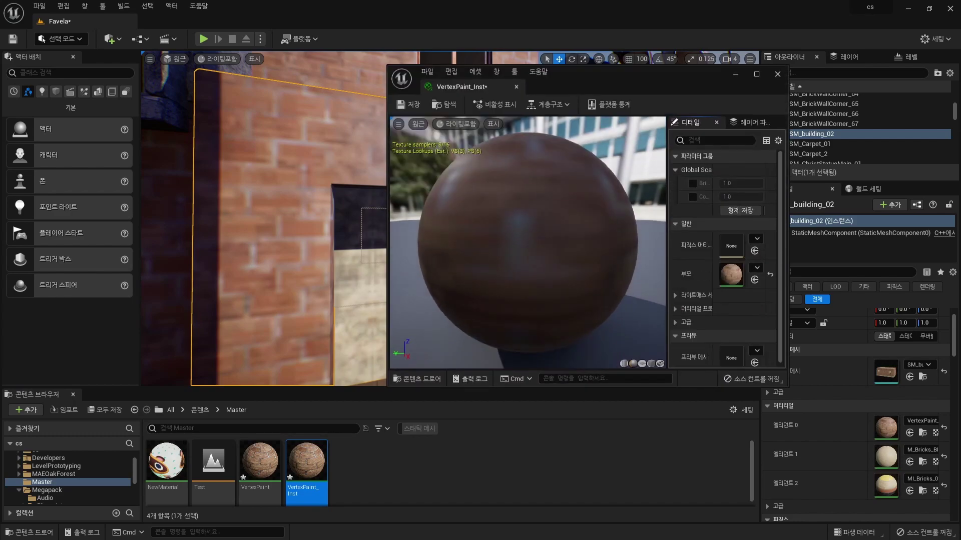
pyautogui.click(761, 368)
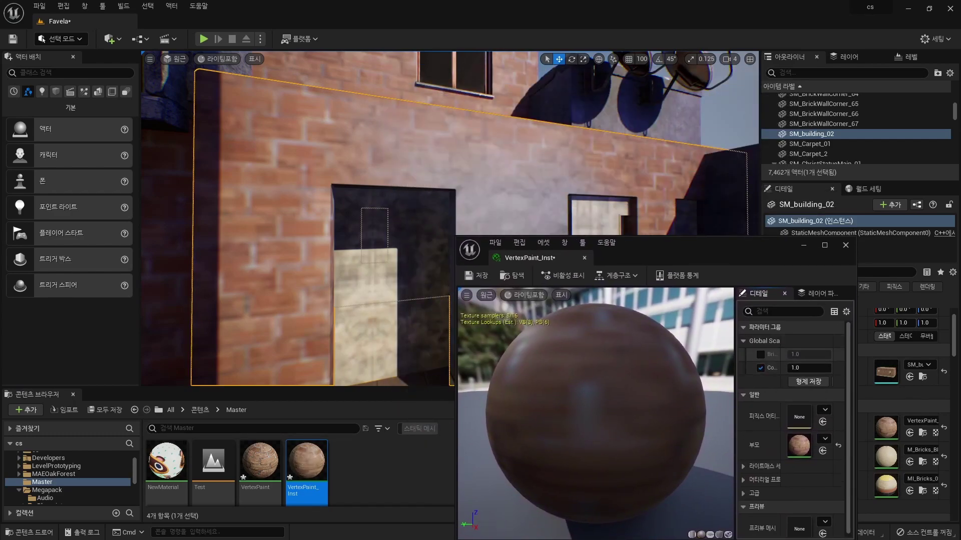
pyautogui.click(761, 355)
pyautogui.moveTo(808, 368); pyautogui.dragTo(830, 368)
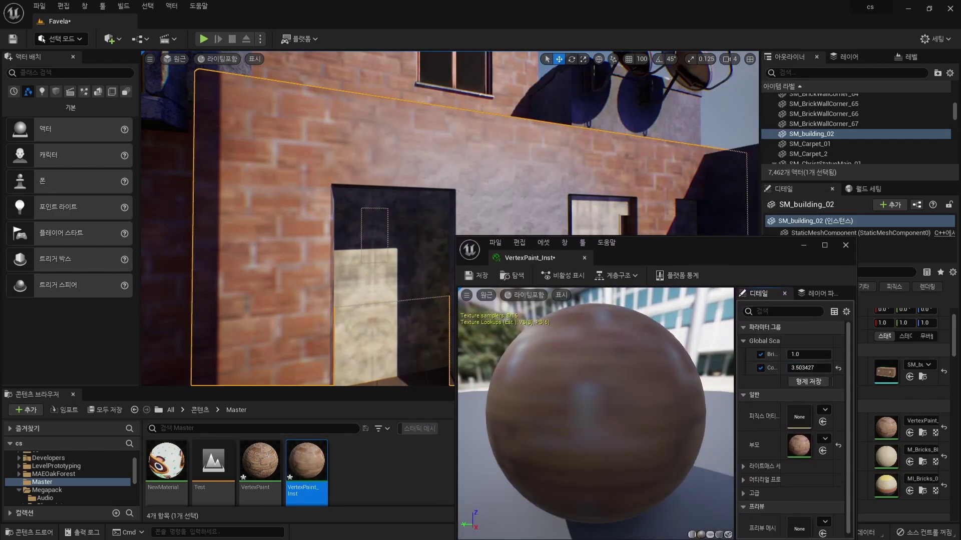
pyautogui.moveTo(730, 255)
pyautogui.mouseDown()
pyautogui.moveTo(324, 298)
pyautogui.moveTo(290, 291)
pyautogui.mouseUp()
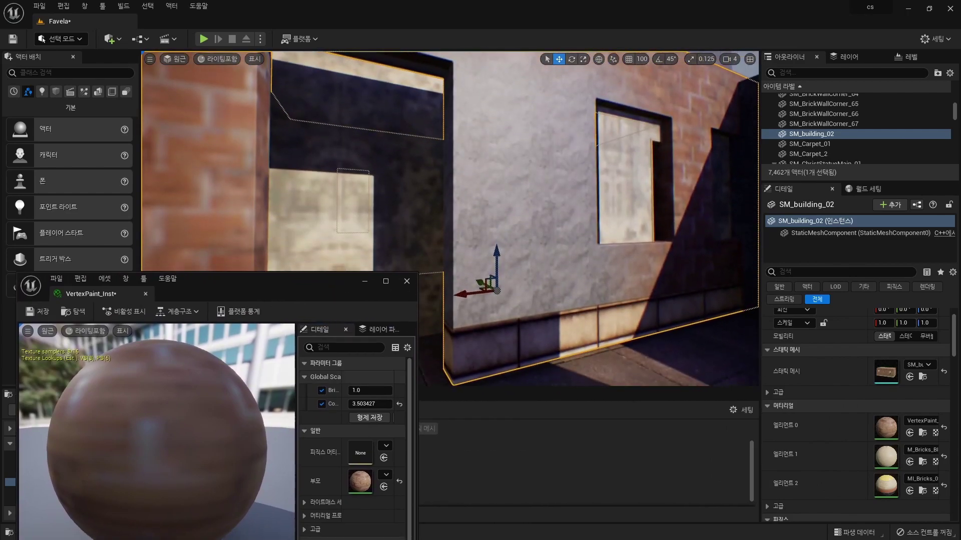
pyautogui.moveTo(370, 390); pyautogui.dragTo(395, 391)
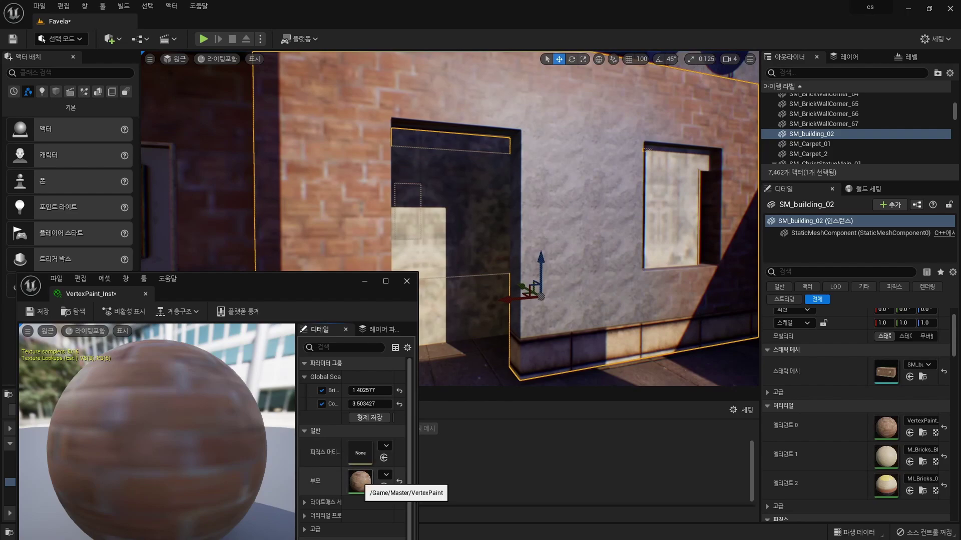
# Step: Check the brick texture sample in the parent VertexPaint material, then return to the wall view
pyautogui.doubleClick(359, 480)
pyautogui.click(515, 165)
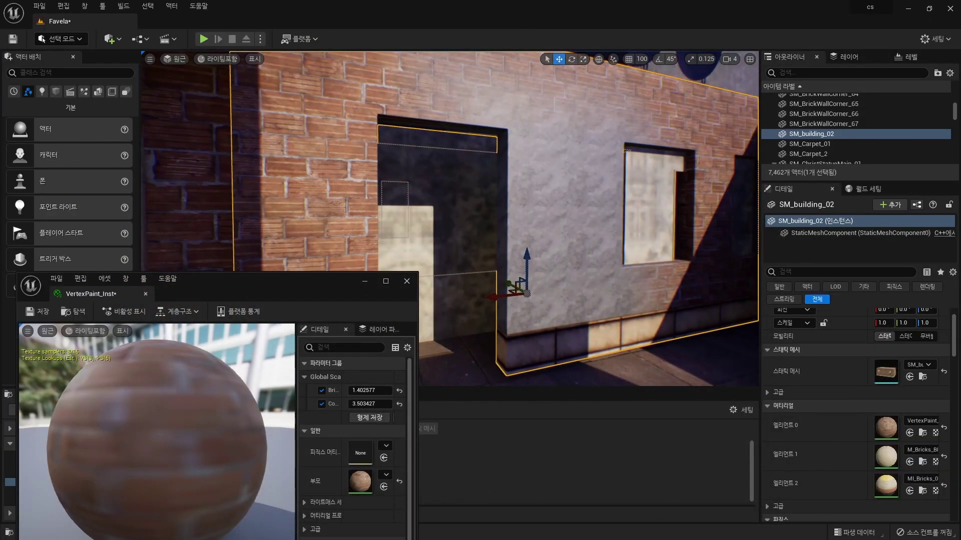
pyautogui.press('Escape')
pyautogui.moveTo(451, 220)
pyautogui.mouseDown(button='right')
pyautogui.moveTo(480, 210)
pyautogui.moveTo(501, 220)
pyautogui.mouseUp(button='right')
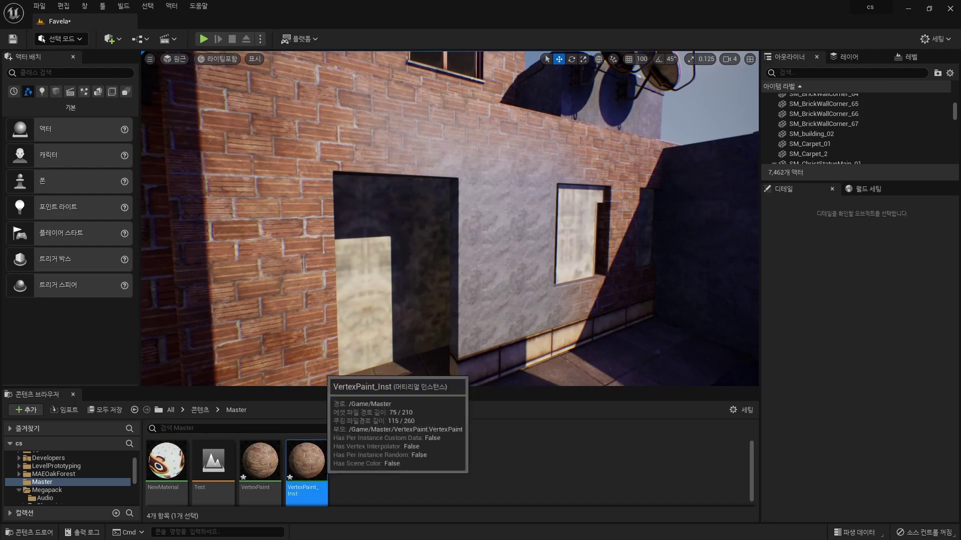
# Step: Retune VertexPaint_Inst's second scalar parameter to about 1.8 and close the instance
pyautogui.doubleClick(307, 461)
pyautogui.moveTo(370, 403); pyautogui.dragTo(350, 404)
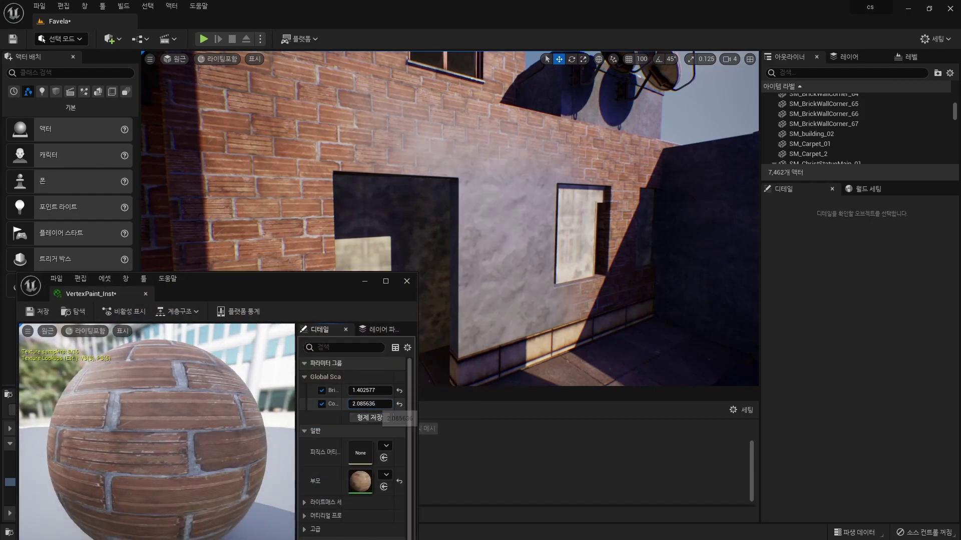
pyautogui.moveTo(351, 404); pyautogui.dragTo(374, 404)
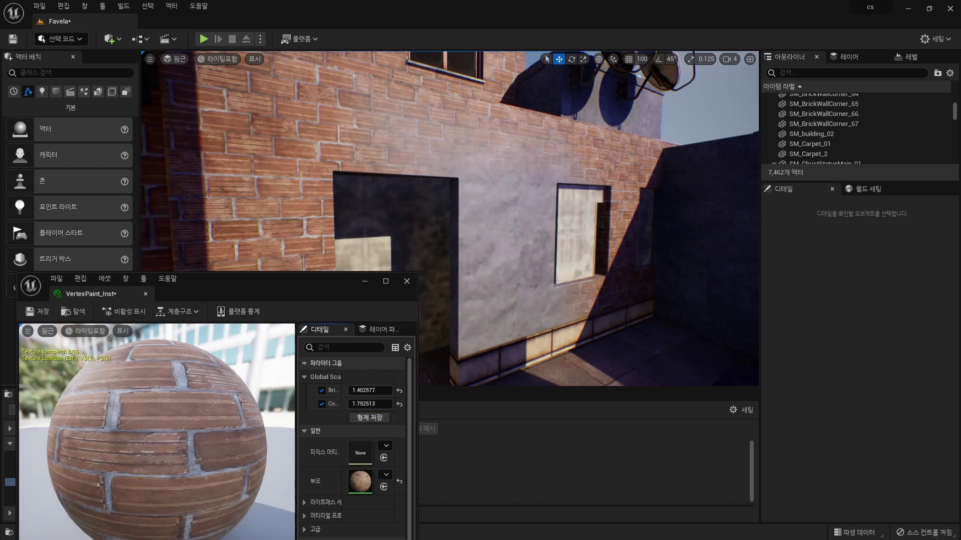
pyautogui.click(407, 281)
pyautogui.doubleClick(307, 460)
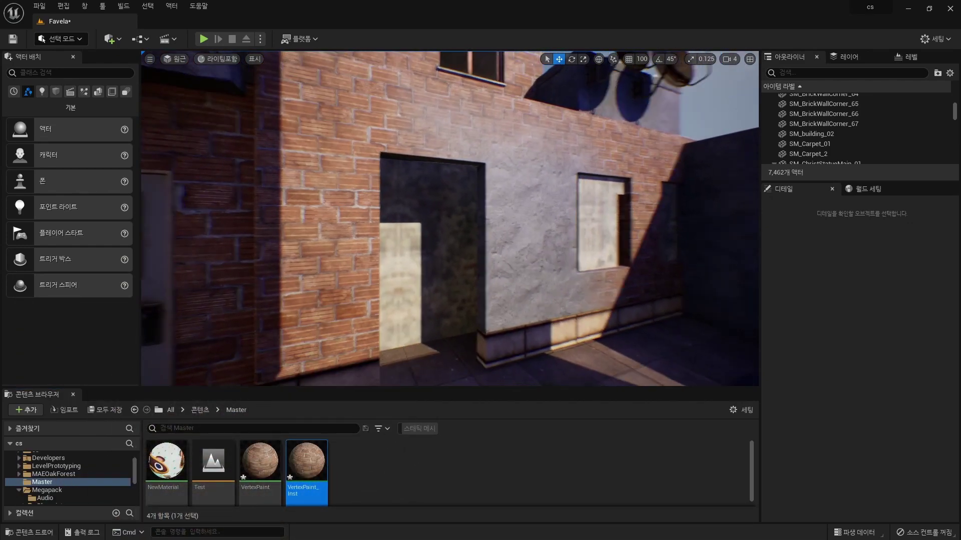
# Step: Vertex-paint brick onto SM_building_02 near the doorway, toward the window and on the lower wall
pyautogui.hotkey('shift', '4')
pyautogui.click(43, 99)
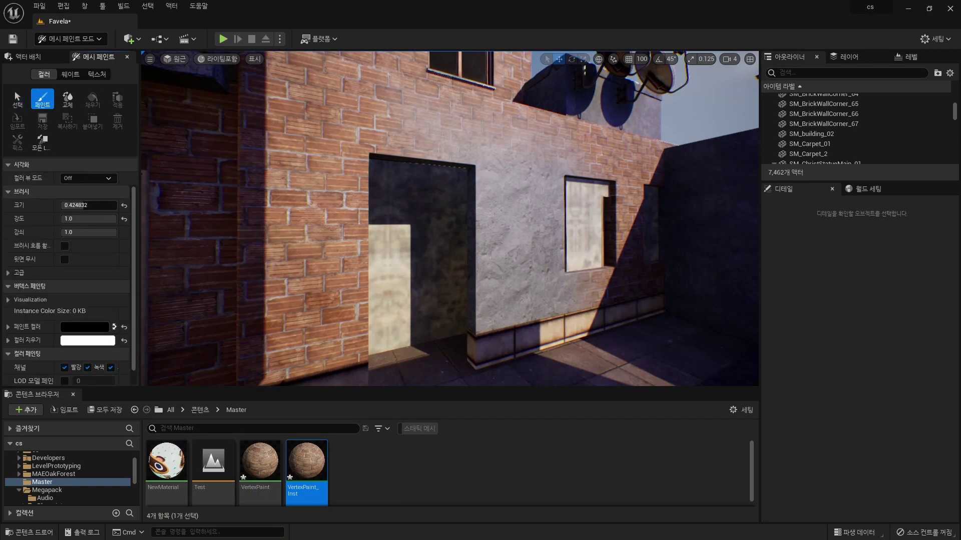
pyautogui.click(328, 195)
pyautogui.moveTo(376, 113); pyautogui.dragTo(379, 141)
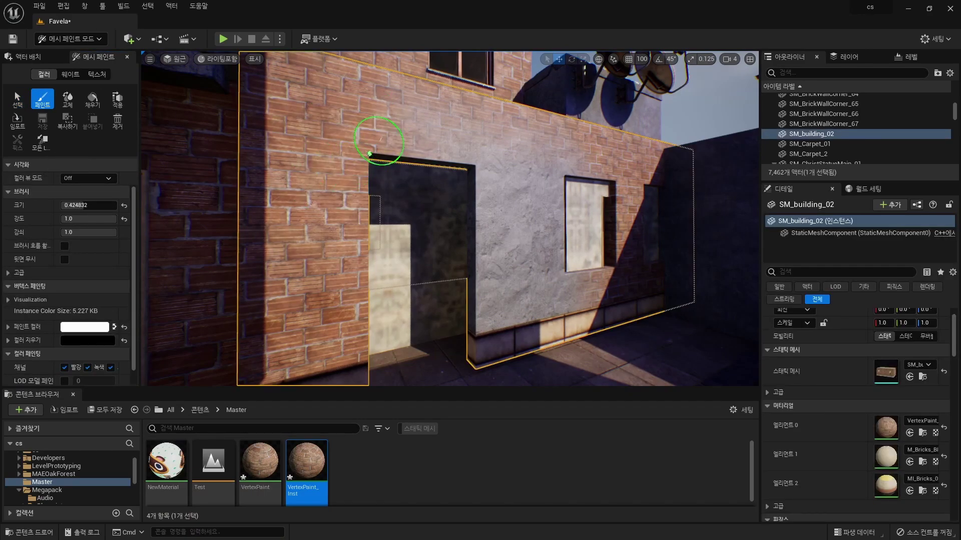
pyautogui.moveTo(487, 158); pyautogui.dragTo(551, 176)
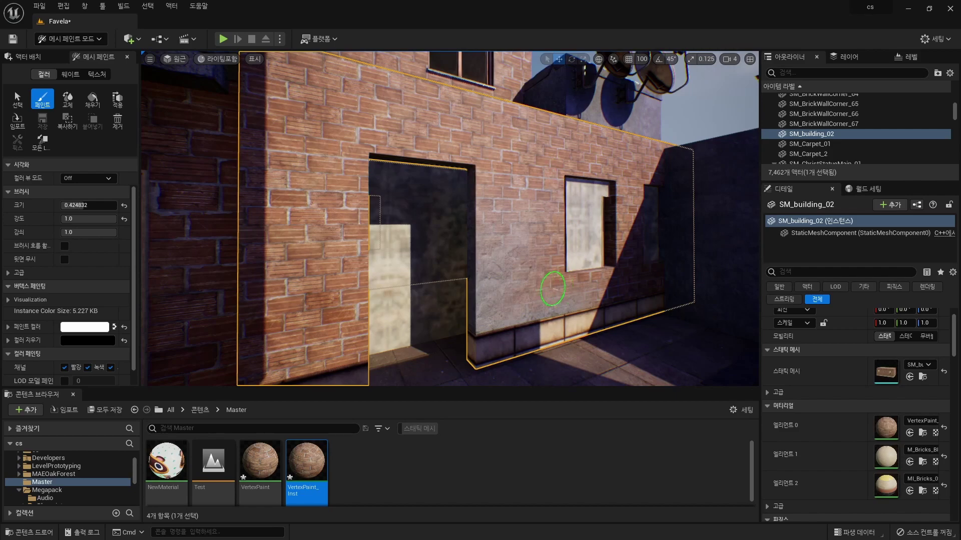
pyautogui.moveTo(552, 289); pyautogui.dragTo(537, 316)
# Step: Swap colours and paint a plaster strip along the wall's top edge, undoing a stray stroke
pyautogui.press('x')
pyautogui.moveTo(275, 354); pyautogui.dragTo(418, 345, button='right')
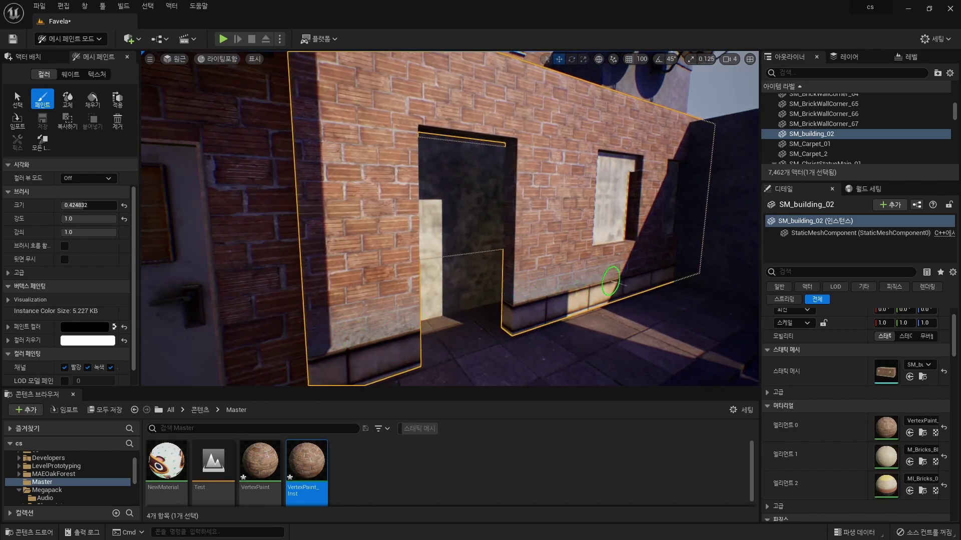
pyautogui.moveTo(641, 248)
pyautogui.mouseDown(button='right')
pyautogui.moveTo(448, 122)
pyautogui.moveTo(437, 149)
pyautogui.mouseUp(button='right')
pyautogui.hotkey('ctrl', 'z')
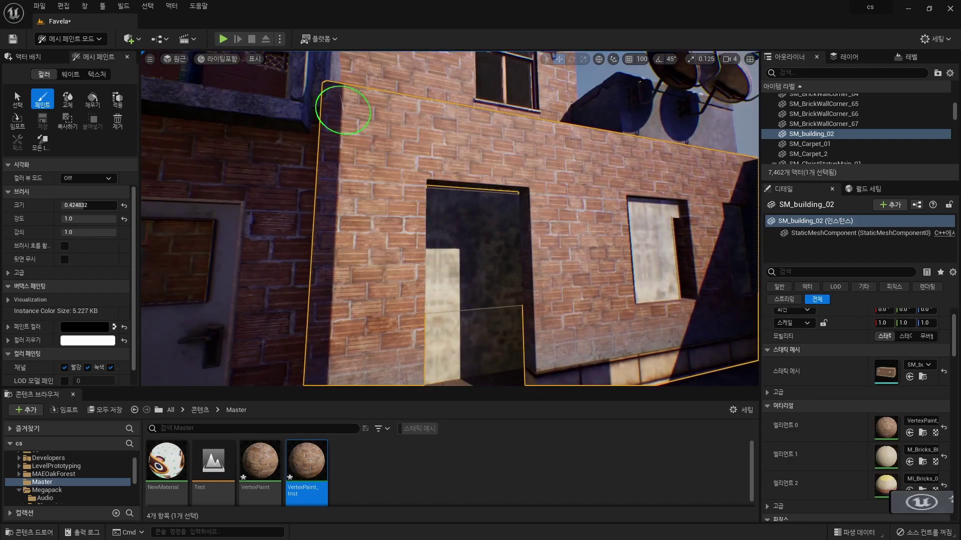
pyautogui.moveTo(337, 101); pyautogui.dragTo(427, 111)
pyautogui.moveTo(427, 111); pyautogui.dragTo(490, 150, button='right')
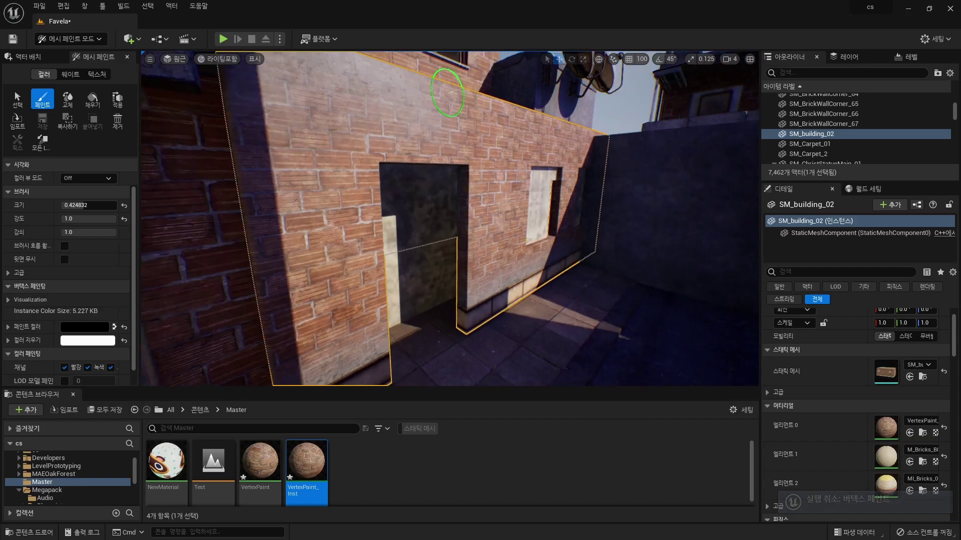
# Step: With vertex colours shown as RGB, paint black around the window, then turn the colour view off
pyautogui.press('f')
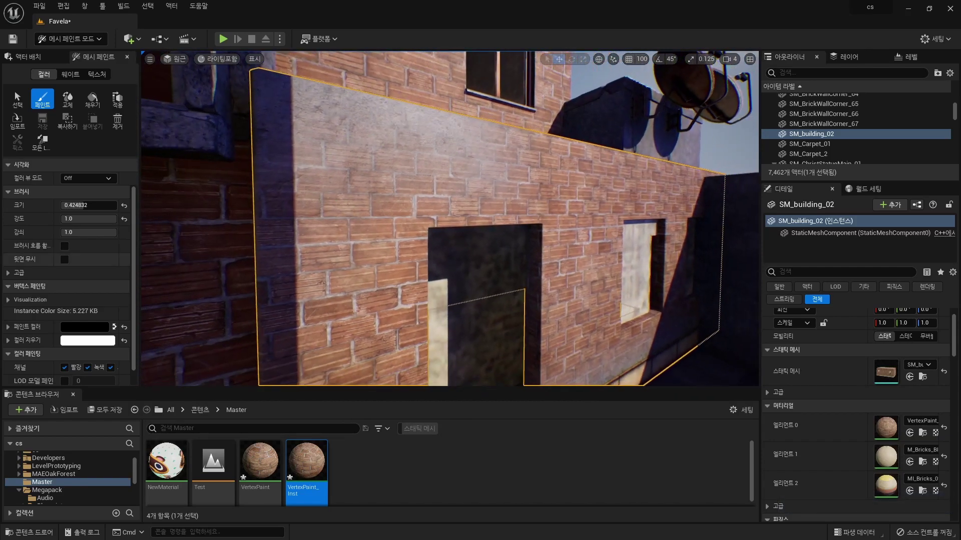
pyautogui.scroll(-2, 64, 254)
pyautogui.scroll(2, 64, 254)
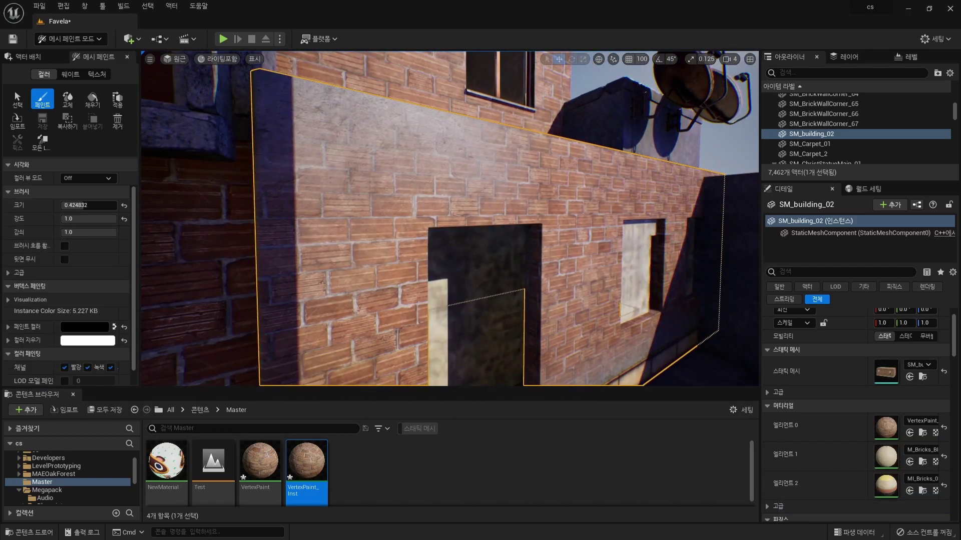
pyautogui.click(87, 178)
pyautogui.click(80, 197)
pyautogui.keyDown('alt'); pyautogui.moveTo(401, 238); pyautogui.dragTo(408, 240); pyautogui.keyUp('alt')
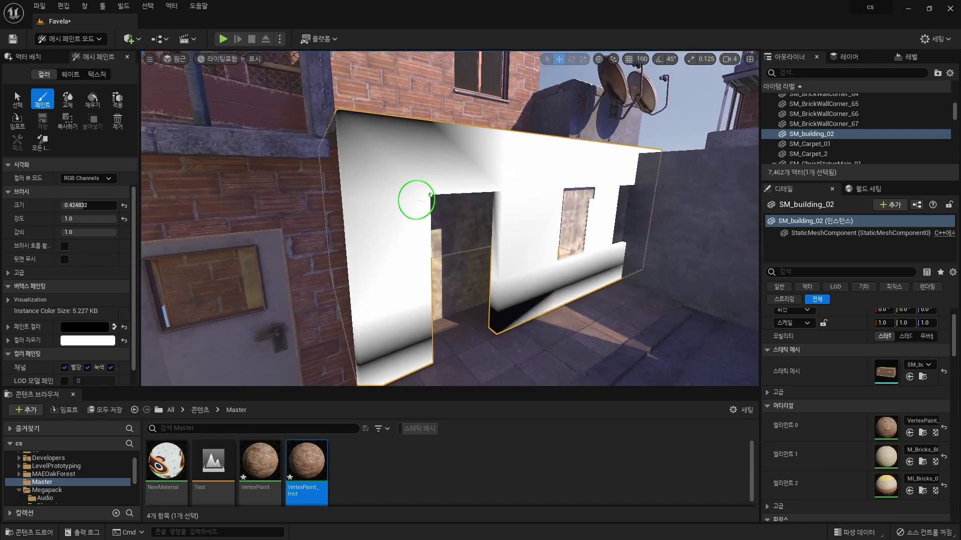
pyautogui.moveTo(563, 246)
pyautogui.mouseDown()
pyautogui.moveTo(543, 253)
pyautogui.moveTo(553, 155)
pyautogui.moveTo(579, 178)
pyautogui.moveTo(569, 190)
pyautogui.mouseUp()
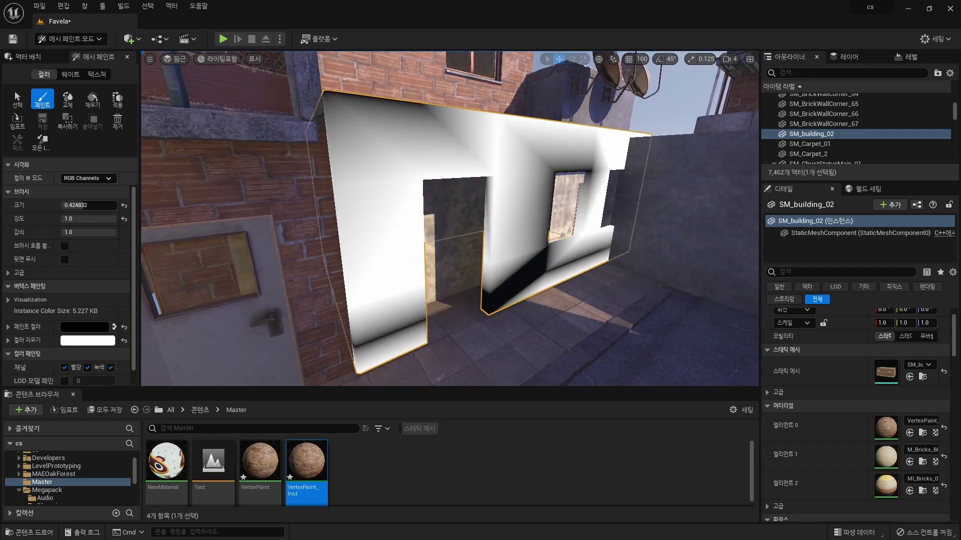
pyautogui.click(87, 178)
pyautogui.click(75, 188)
pyautogui.moveTo(401, 240)
pyautogui.keyDown('alt'); pyautogui.mouseDown()
pyautogui.moveTo(460, 255)
pyautogui.moveTo(460, 220)
pyautogui.moveTo(545, 221)
pyautogui.mouseUp(); pyautogui.keyUp('alt')
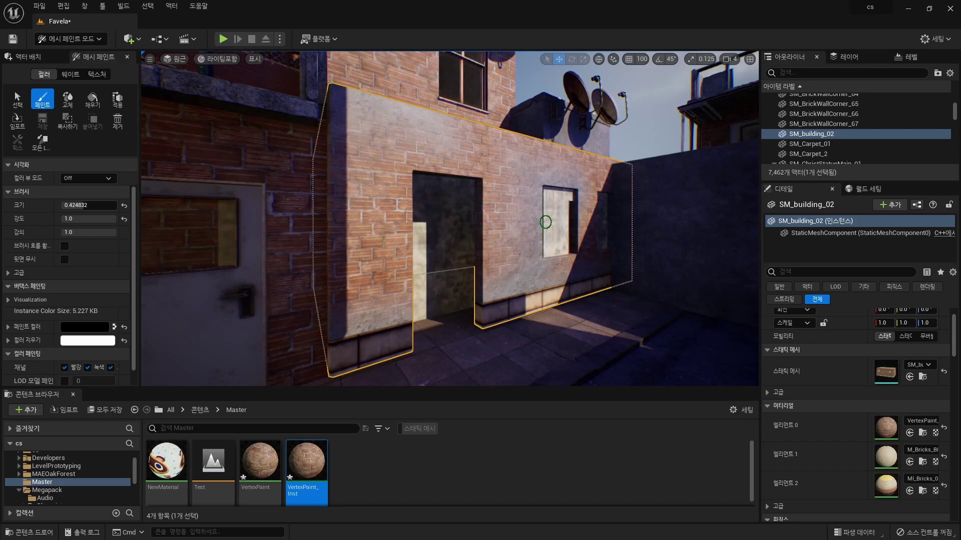
# Step: Reopen the VertexPaint graph and inspect the output node and the T_Wall_H texture sample
pyautogui.doubleClick(261, 462)
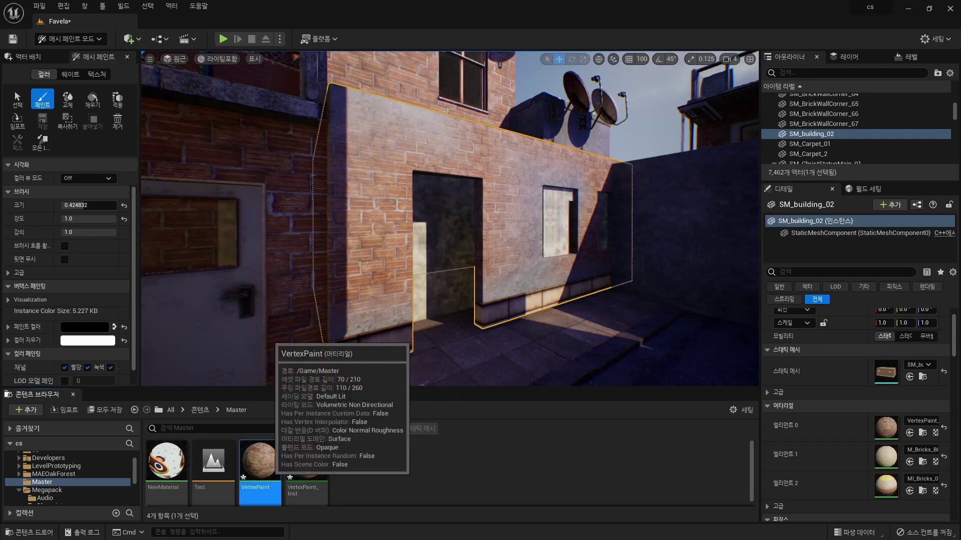
pyautogui.scroll(3, 395, 130)
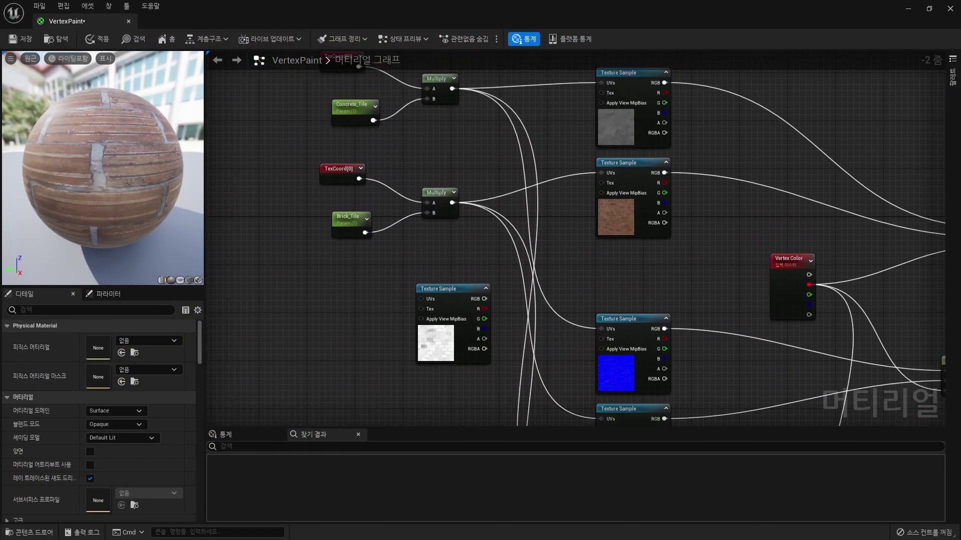
pyautogui.scroll(-4, 575, 241)
pyautogui.scroll(2, 575, 240)
pyautogui.scroll(2, 554, 202)
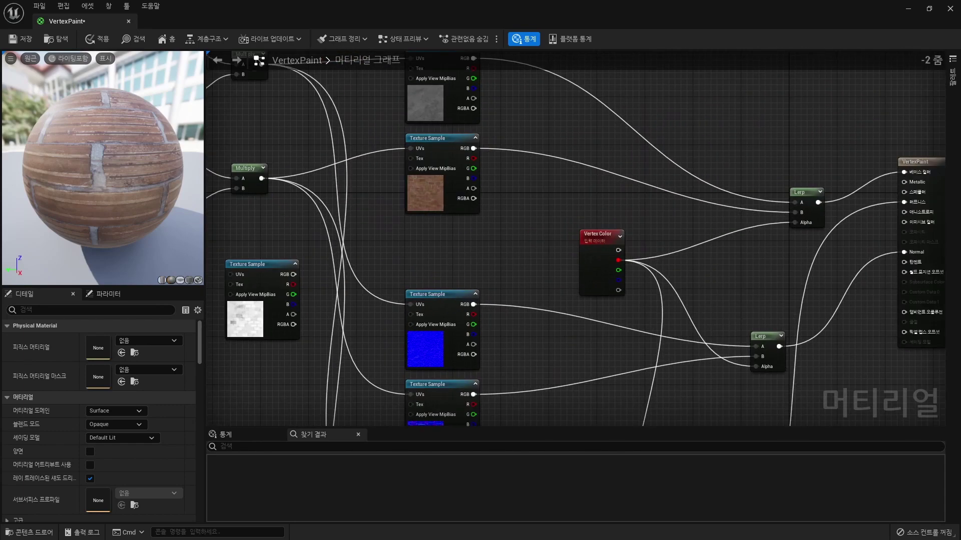
pyautogui.moveTo(554, 202); pyautogui.dragTo(354, 141, button='right')
pyautogui.click(893, 175)
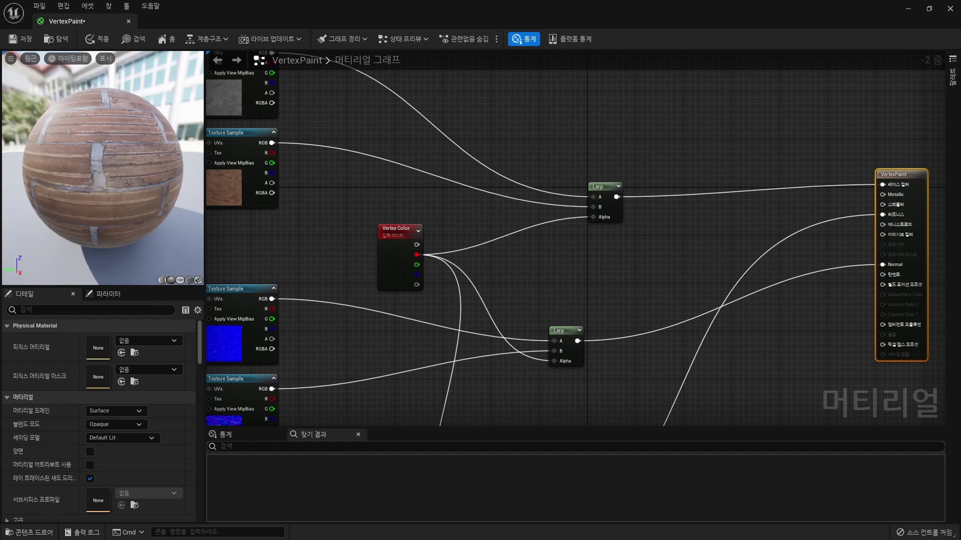
pyautogui.scroll(-1, 590, 155)
pyautogui.moveTo(451, 200); pyautogui.dragTo(626, 220, button='right')
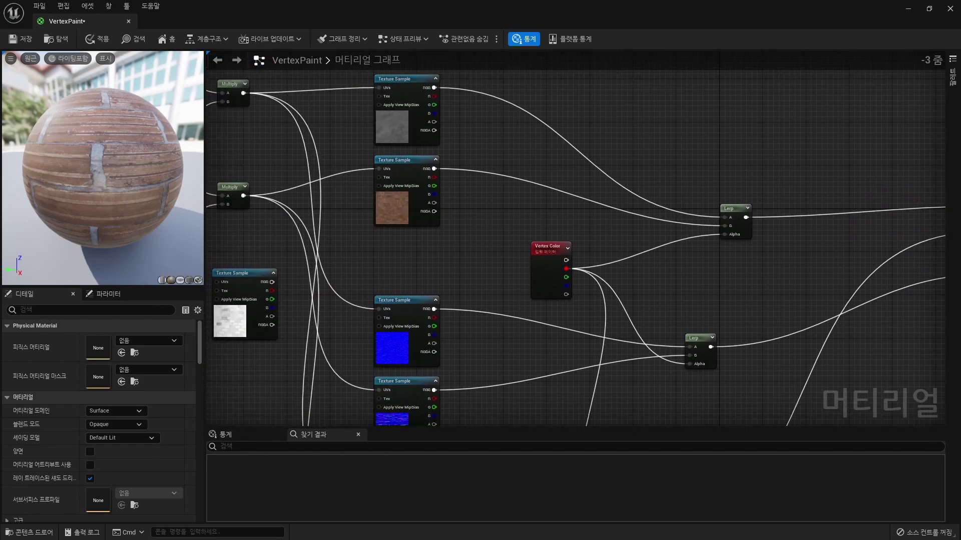
pyautogui.click(258, 308)
pyautogui.press('f')
pyautogui.moveTo(585, 311)
pyautogui.mouseDown(button='right')
pyautogui.moveTo(444, 231)
pyautogui.moveTo(599, 166)
pyautogui.mouseUp(button='right')
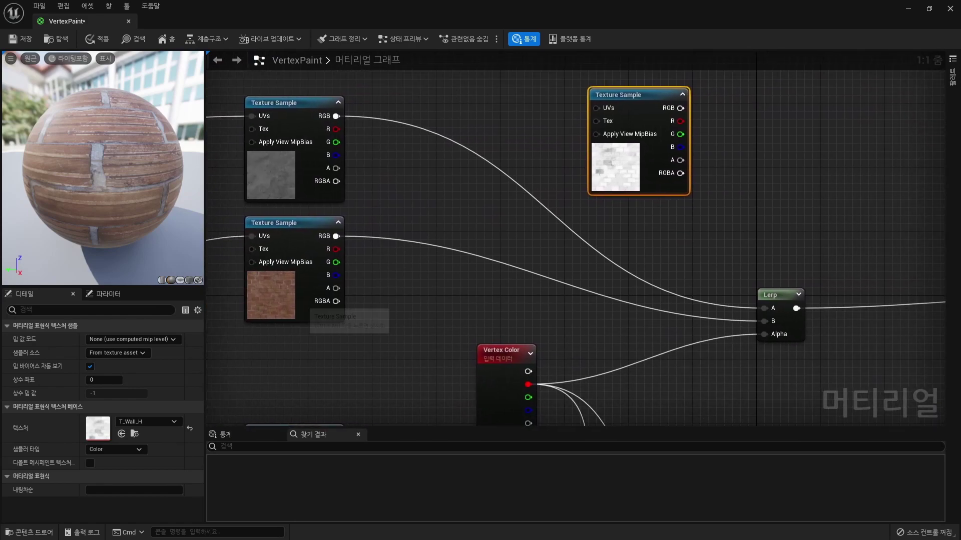
# Step: Select the T_Wall_H texture sample and place a new Multiply node beside it
pyautogui.click(300, 301)
pyautogui.click(651, 180)
pyautogui.click(290, 297)
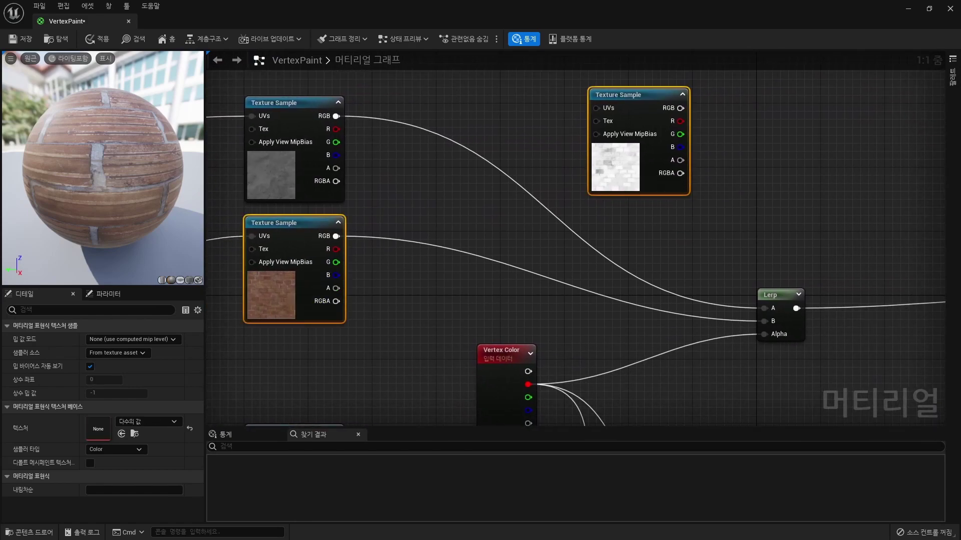
pyautogui.click(722, 164)
pyautogui.moveTo(722, 163)
pyautogui.mouseDown(button='right')
pyautogui.moveTo(558, 211)
pyautogui.moveTo(574, 187)
pyautogui.mouseUp(button='right')
pyautogui.click(458, 213)
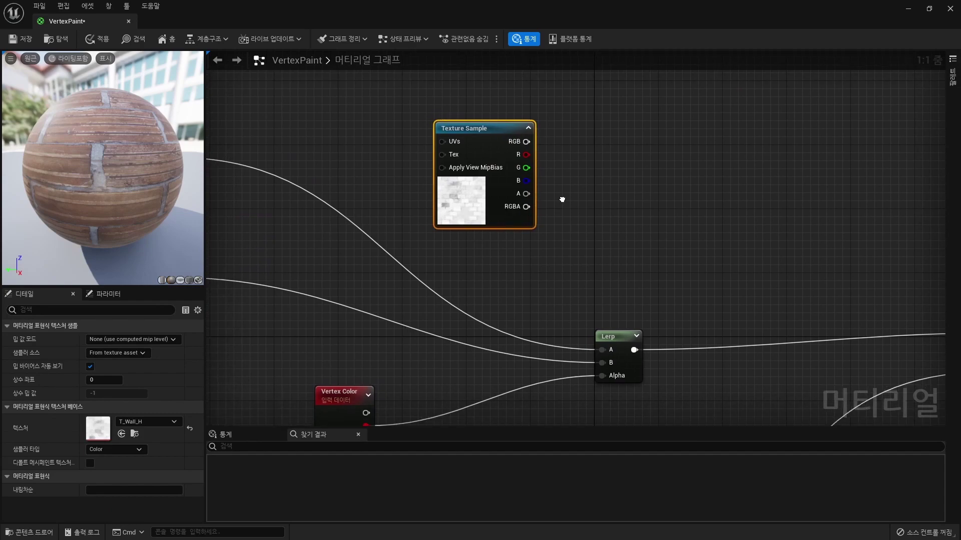
pyautogui.press('m')
pyautogui.click(600, 190)
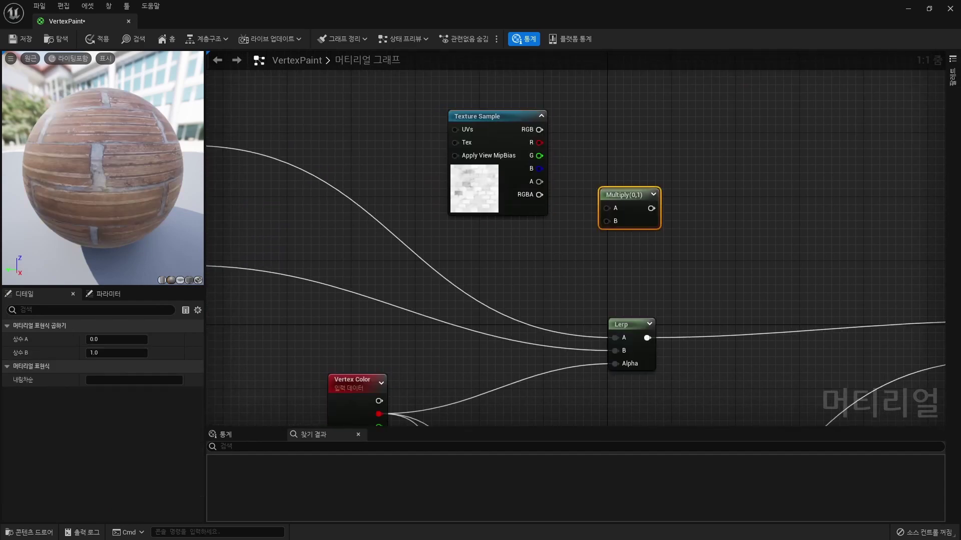
pyautogui.moveTo(600, 200); pyautogui.dragTo(633, 145, button='right')
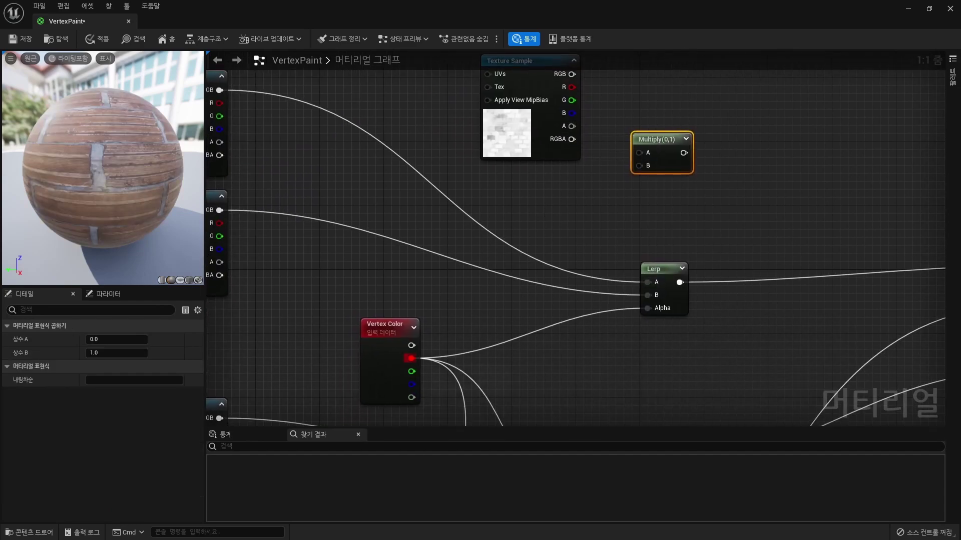
# Step: Wire Vertex Color red into Multiply A and T_Wall_H RGB into Multiply B
pyautogui.moveTo(410, 358); pyautogui.dragTo(639, 152)
pyautogui.moveTo(639, 152); pyautogui.dragTo(551, 239, button='right')
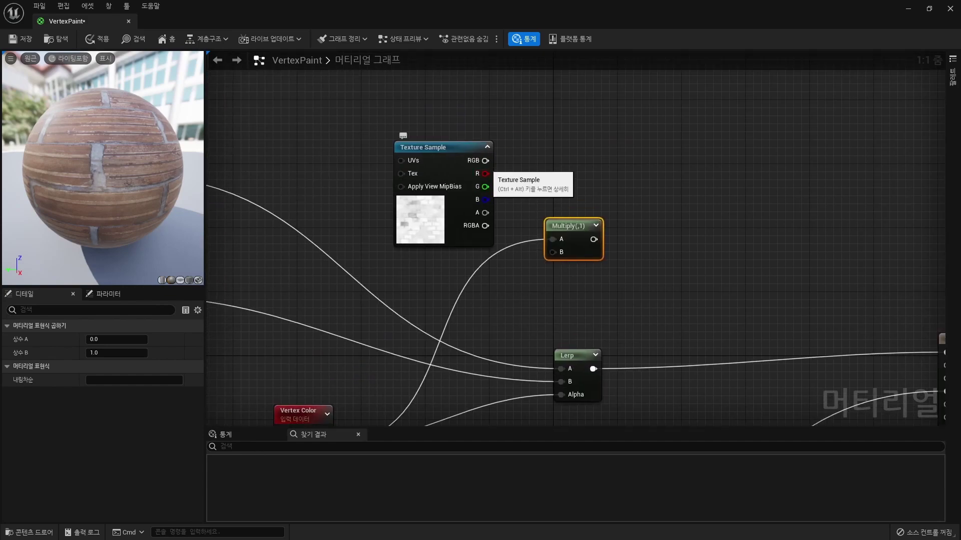
pyautogui.moveTo(484, 161); pyautogui.dragTo(553, 252)
pyautogui.moveTo(553, 252); pyautogui.dragTo(541, 239, button='right')
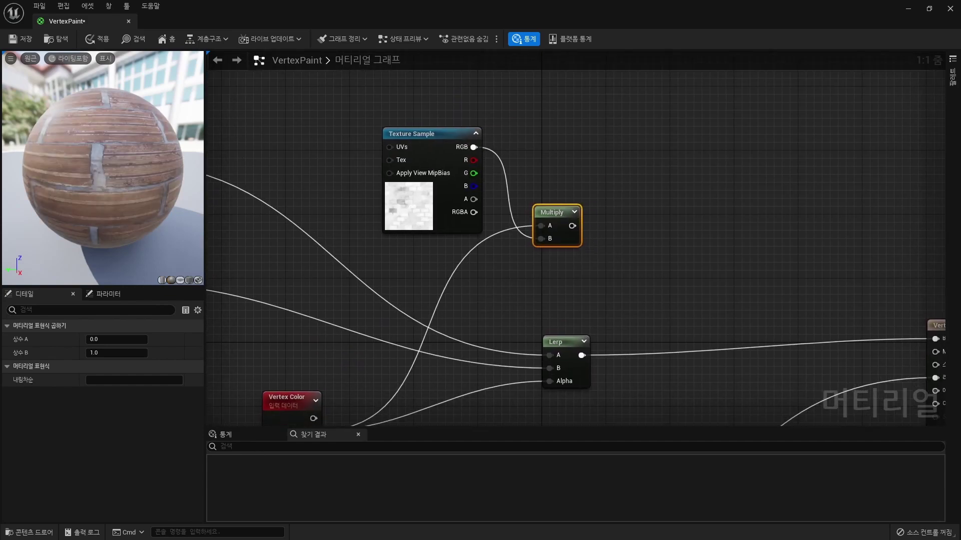
# Step: Add an Add node combining the Vertex Color red channel with the Multiply result
pyautogui.press('a')
pyautogui.click(661, 211)
pyautogui.moveTo(602, 240); pyautogui.dragTo(651, 169, button='right')
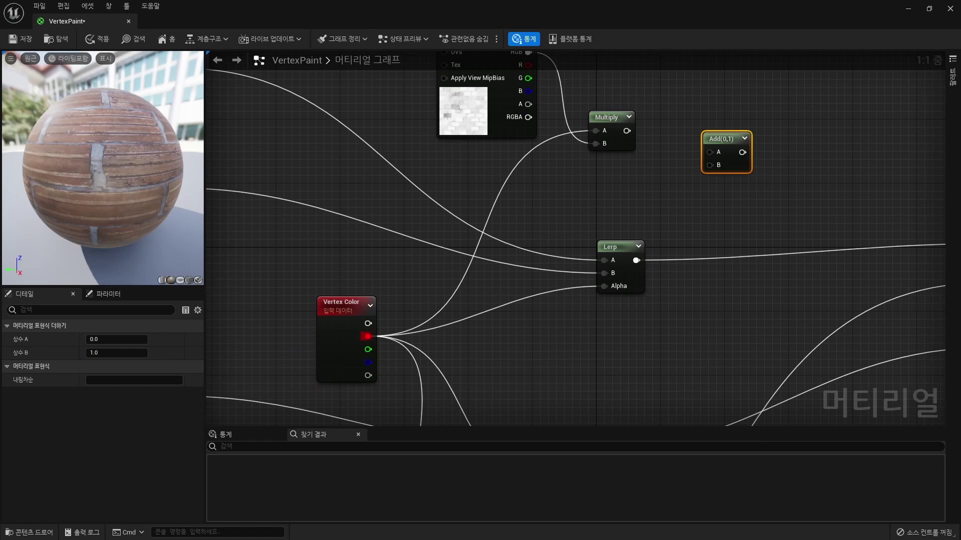
pyautogui.moveTo(368, 336)
pyautogui.mouseDown()
pyautogui.moveTo(722, 166)
pyautogui.moveTo(703, 152)
pyautogui.mouseUp()
pyautogui.moveTo(627, 131); pyautogui.dragTo(700, 145)
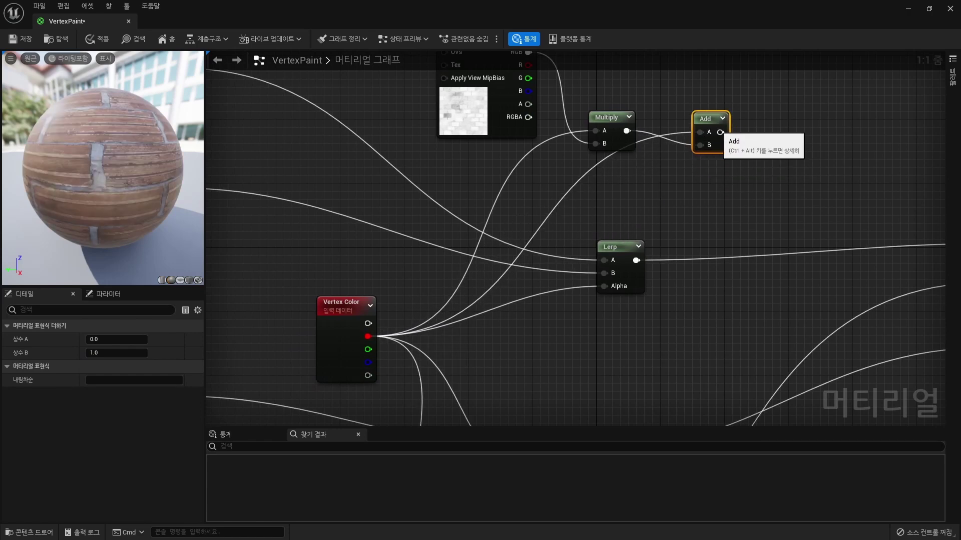
pyautogui.moveTo(721, 132); pyautogui.dragTo(506, 220, button='right')
# Step: Add a Power node with the Add output wired into its Base
pyautogui.rightClick(562, 224)
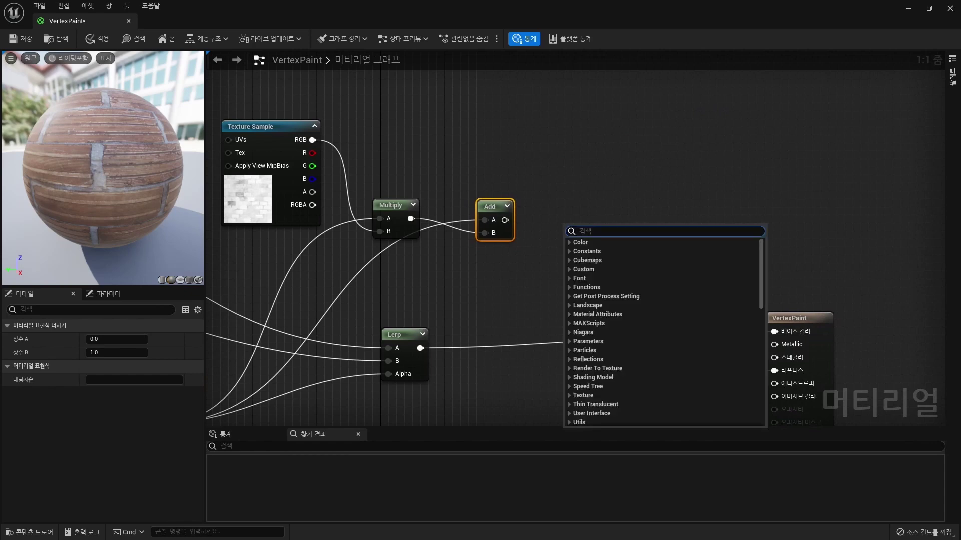
pyautogui.write('power')
pyautogui.press('Return')
pyautogui.moveTo(590, 229); pyautogui.dragTo(590, 215)
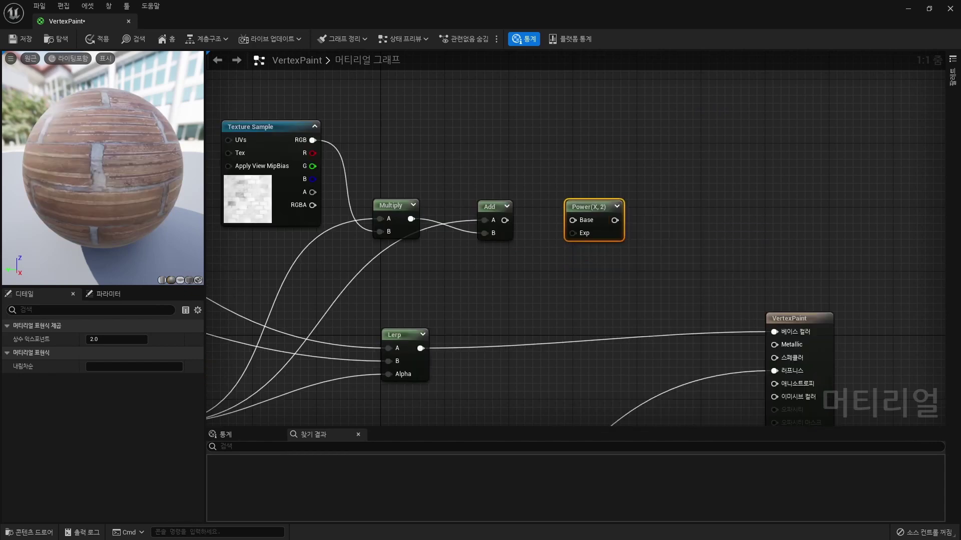
pyautogui.moveTo(504, 220); pyautogui.dragTo(573, 229)
pyautogui.moveTo(573, 228); pyautogui.dragTo(592, 213, button='right')
# Step: Feed Power's Exp with a constant converted to a scalar parameter named Blend
pyautogui.click(543, 257)
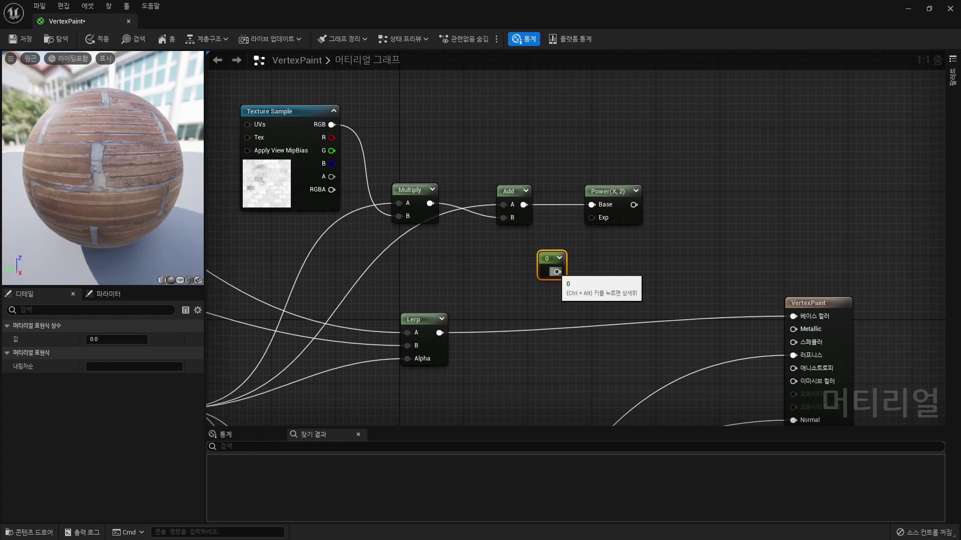
pyautogui.moveTo(565, 274); pyautogui.dragTo(591, 218)
pyautogui.moveTo(550, 263); pyautogui.dragTo(525, 263)
pyautogui.rightClick(524, 270)
pyautogui.click(557, 288)
pyautogui.write('Blend')
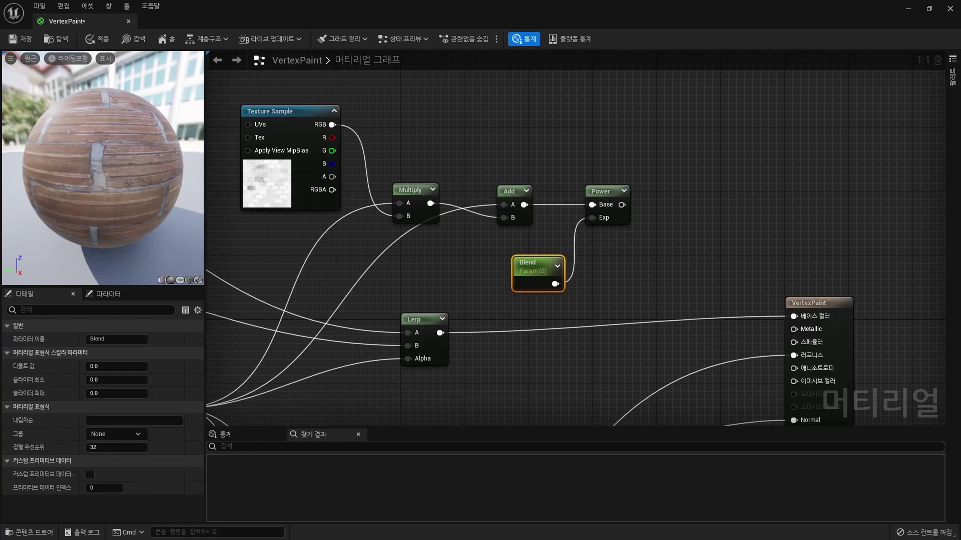
# Step: Add a Clamp after Power and route its output into the Lerp's Alpha
pyautogui.moveTo(667, 228); pyautogui.dragTo(617, 245, button='right')
pyautogui.rightClick(617, 247)
pyautogui.write('c')
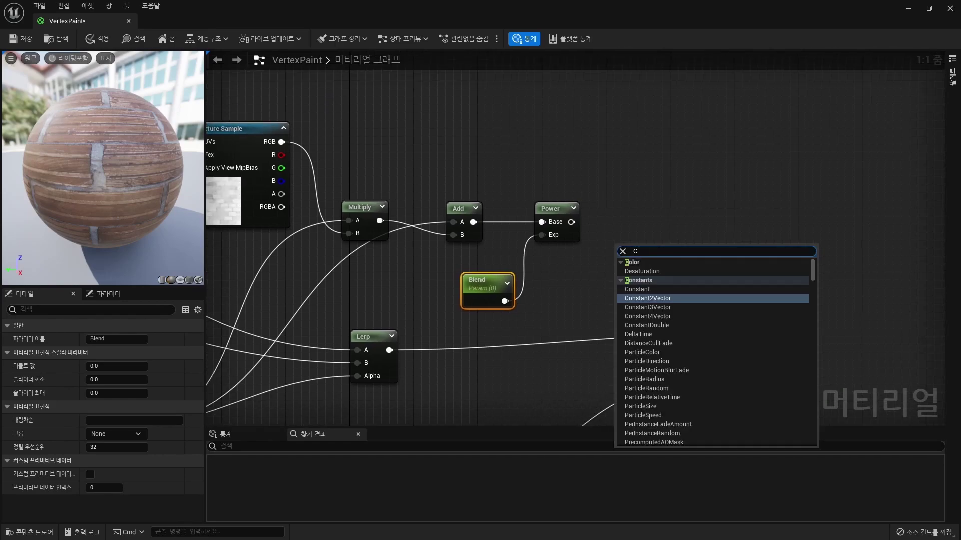
pyautogui.write('lamp')
pyautogui.press('Return')
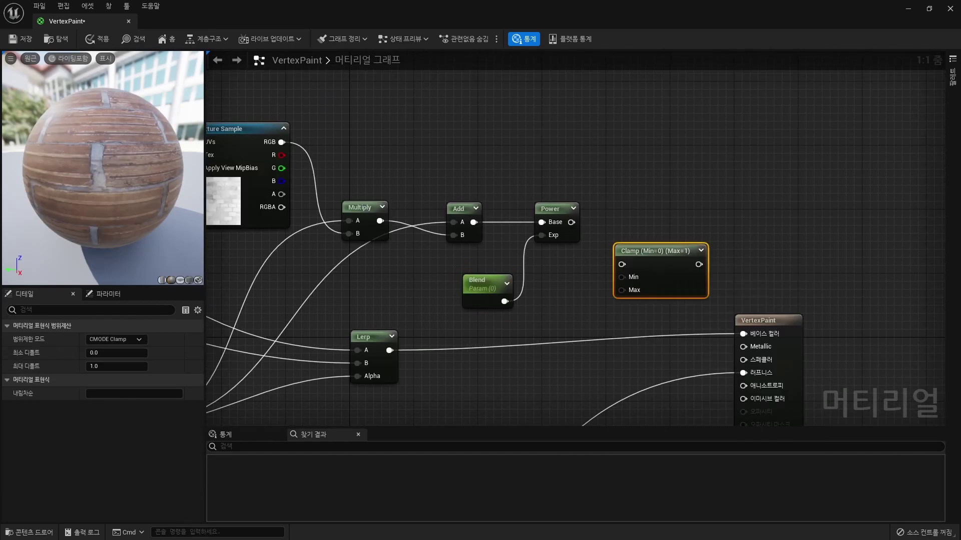
pyautogui.moveTo(650, 251); pyautogui.dragTo(666, 209)
pyautogui.moveTo(571, 222); pyautogui.dragTo(637, 222)
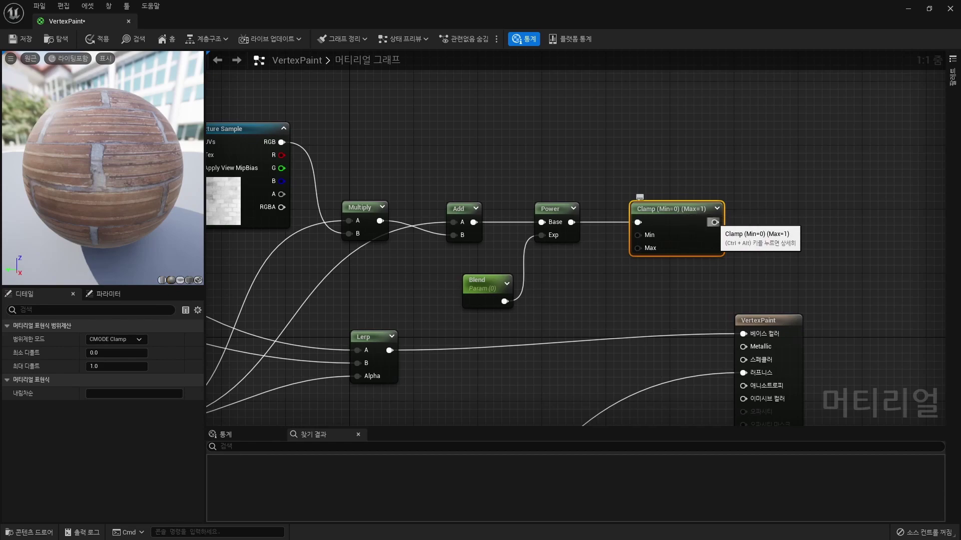
pyautogui.moveTo(714, 222)
pyautogui.mouseDown()
pyautogui.moveTo(743, 334)
pyautogui.moveTo(357, 377)
pyautogui.mouseUp()
# Step: Rearrange the Lerp and VertexPaint result nodes and apply the material changes
pyautogui.scroll(-3, 440, 127)
pyautogui.moveTo(658, 257); pyautogui.dragTo(848, 258)
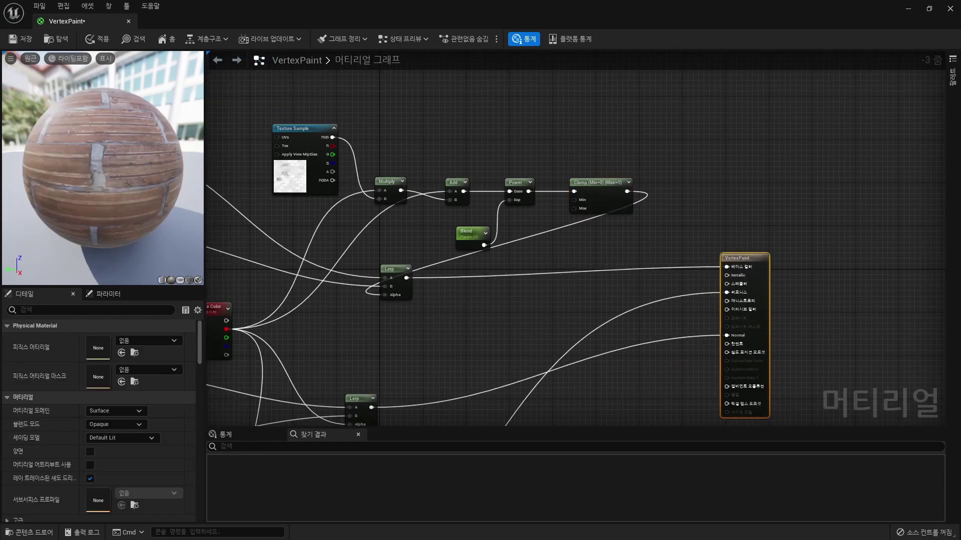
pyautogui.moveTo(393, 268); pyautogui.dragTo(718, 253)
pyautogui.moveTo(721, 255); pyautogui.dragTo(670, 226, button='right')
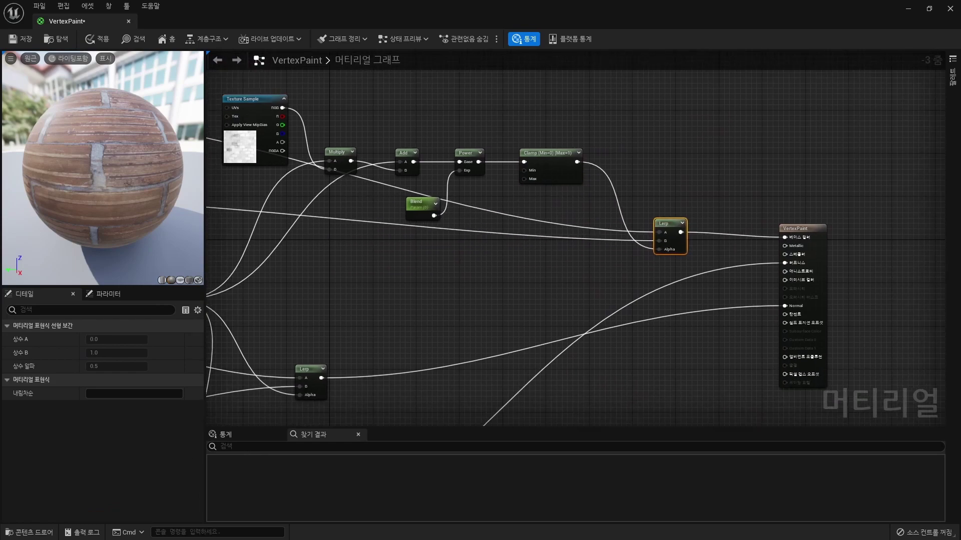
pyautogui.click(97, 39)
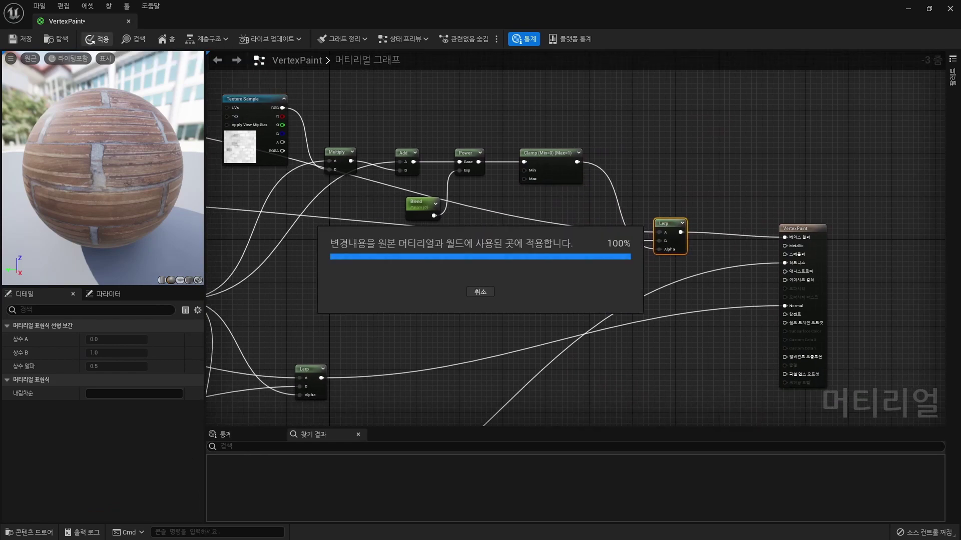
# Step: Enable VertexPaint_Inst's Blend override and raise it past 3.49 until the upper wall turns plaster
pyautogui.moveTo(357, 266); pyautogui.dragTo(503, 255, button='right')
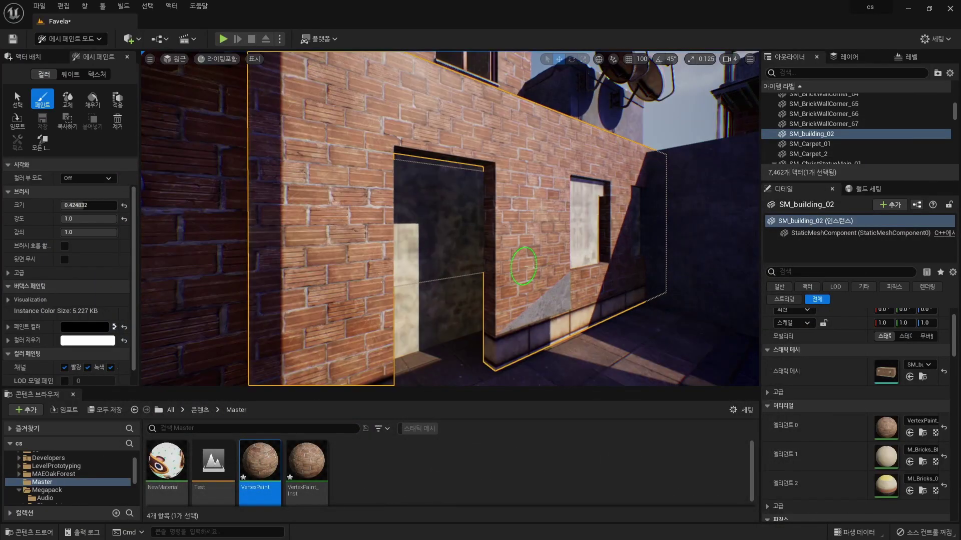
pyautogui.doubleClick(885, 425)
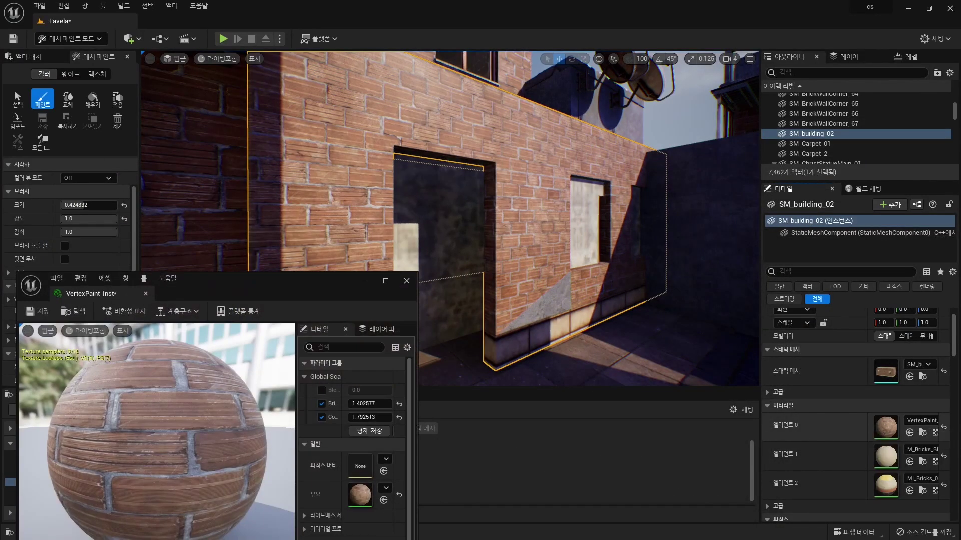
pyautogui.moveTo(282, 282); pyautogui.dragTo(47, 166)
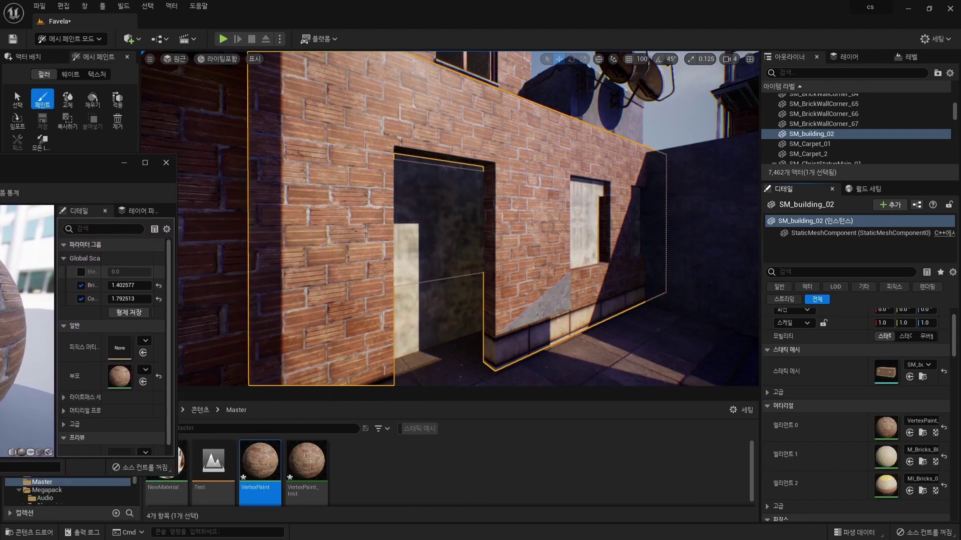
pyautogui.click(81, 272)
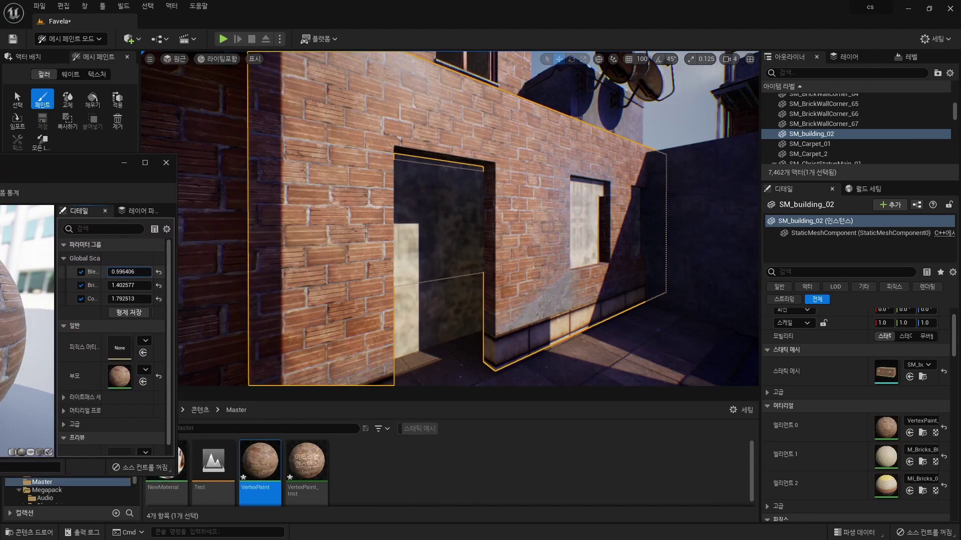
pyautogui.moveTo(130, 271); pyautogui.dragTo(150, 272)
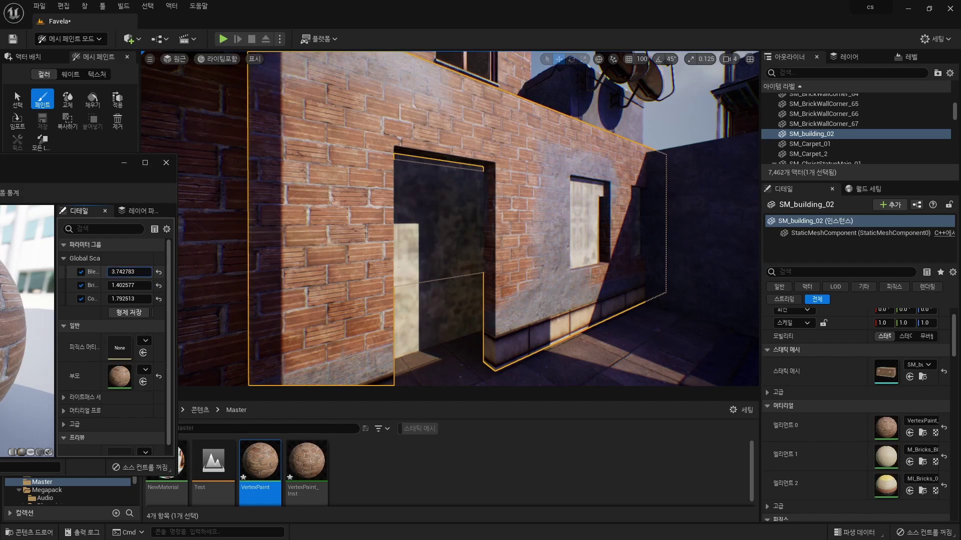
pyautogui.scroll(10, 451, 220)
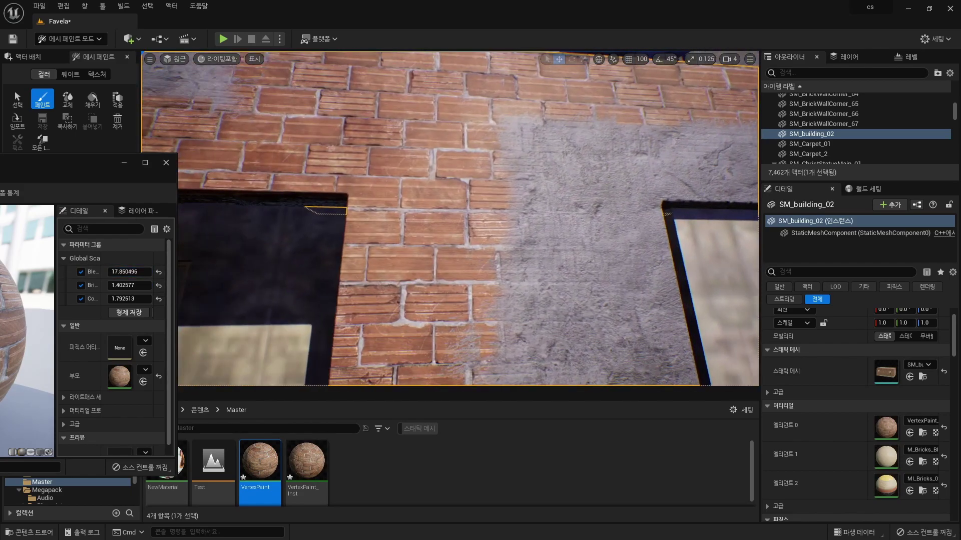
pyautogui.scroll(2, 435, 283)
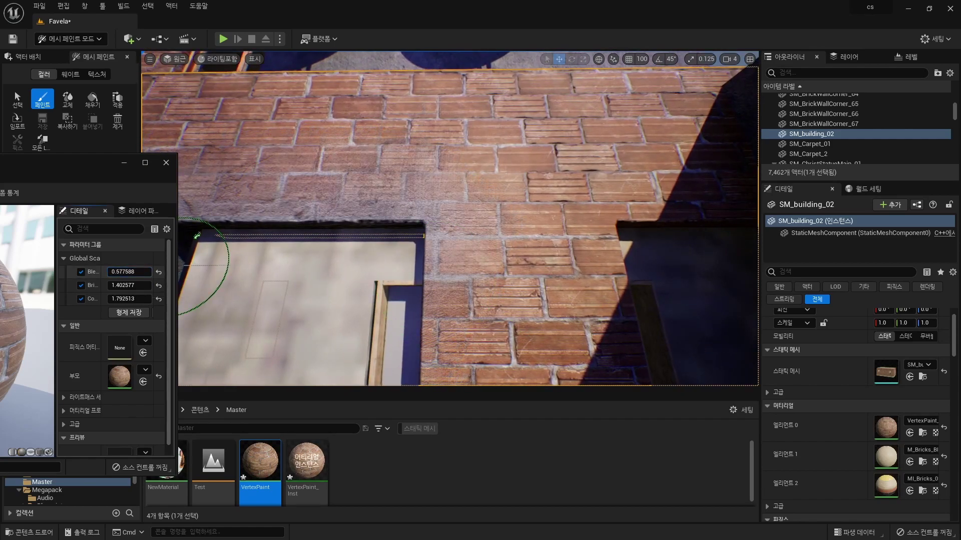
pyautogui.moveTo(129, 272); pyautogui.dragTo(170, 272)
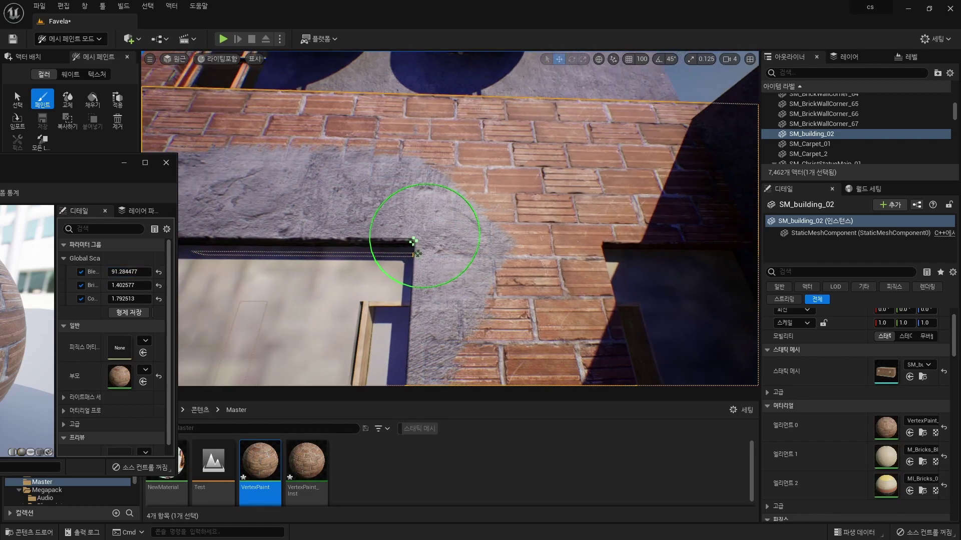
pyautogui.click(179, 449)
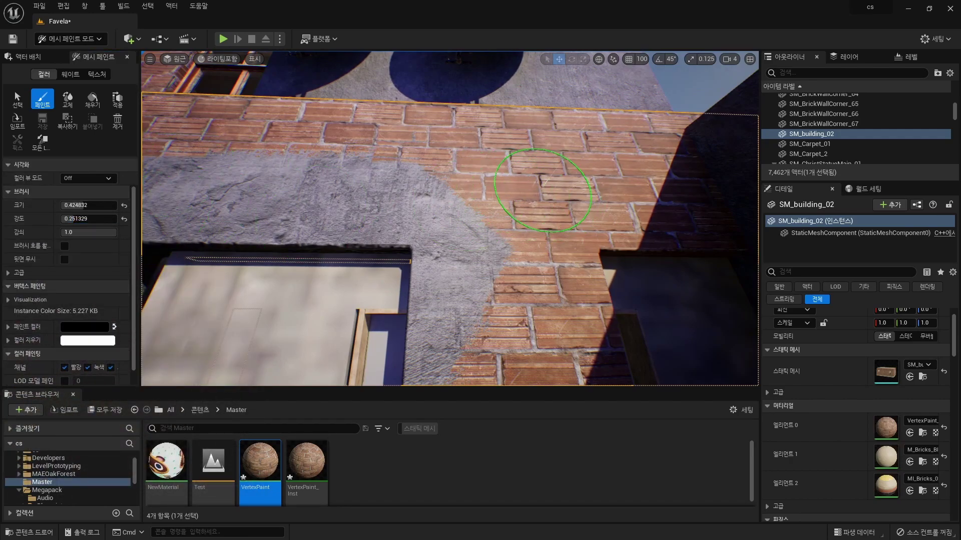
# Step: Erase plaster back to brick along the wall top, then paint plaster over the upper left
pyautogui.moveTo(491, 115)
pyautogui.mouseDown(button='right')
pyautogui.moveTo(265, 132)
pyautogui.moveTo(200, 165)
pyautogui.mouseUp(button='right')
pyautogui.moveTo(90, 205)
pyautogui.mouseDown()
pyautogui.moveTo(75, 205)
pyautogui.moveTo(75, 218)
pyautogui.mouseUp()
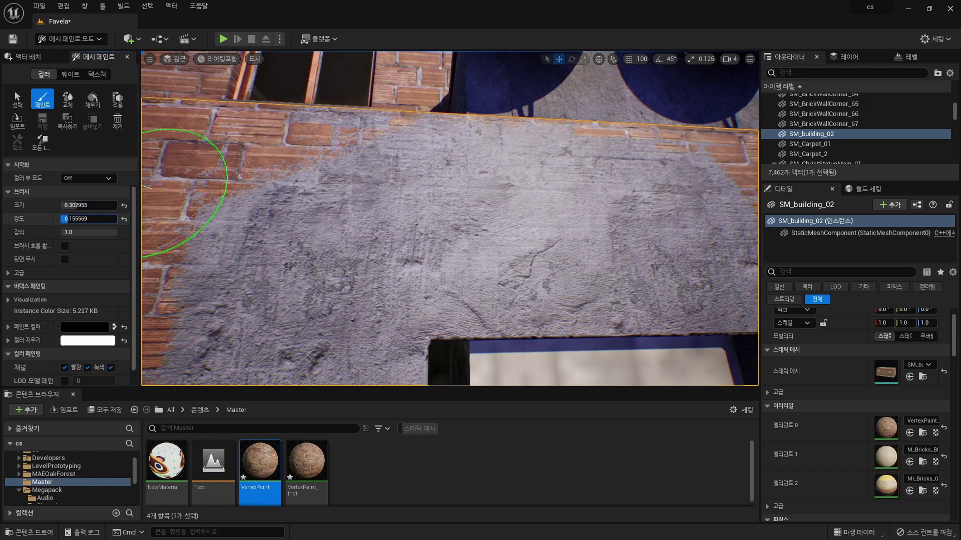
pyautogui.keyDown('shift'); pyautogui.moveTo(451, 123); pyautogui.dragTo(428, 123); pyautogui.keyUp('shift')
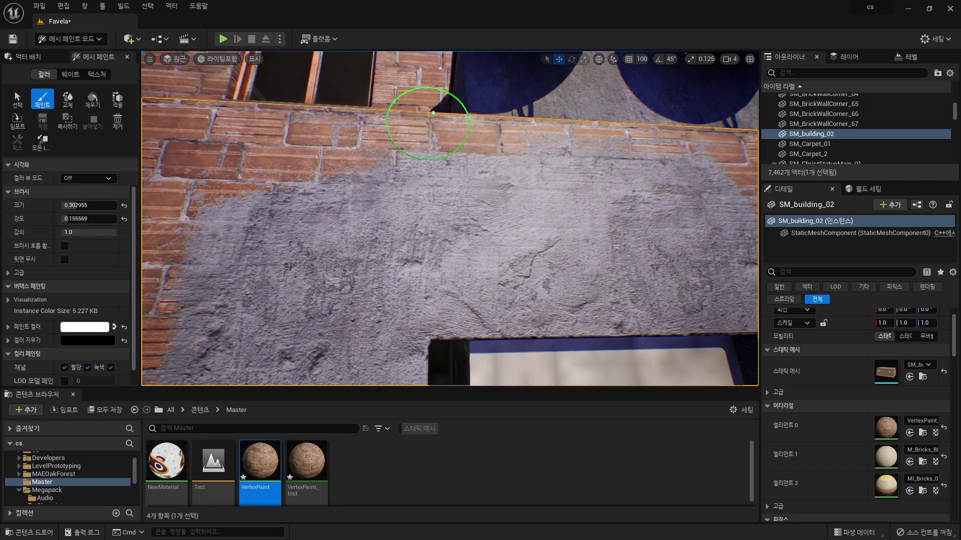
pyautogui.moveTo(580, 132); pyautogui.dragTo(478, 146, button='right')
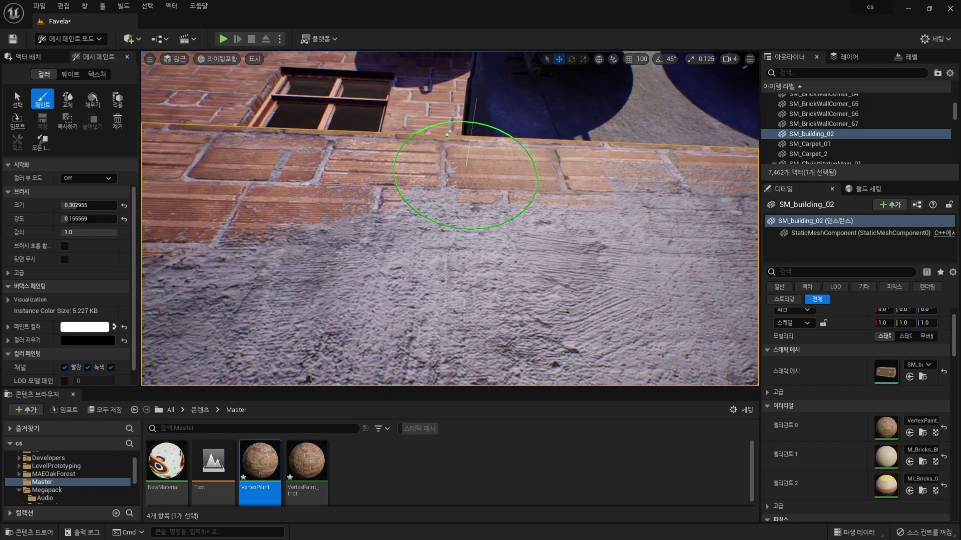
pyautogui.keyDown('shift'); pyautogui.moveTo(478, 146); pyautogui.dragTo(476, 197); pyautogui.keyUp('shift')
pyautogui.press('x')
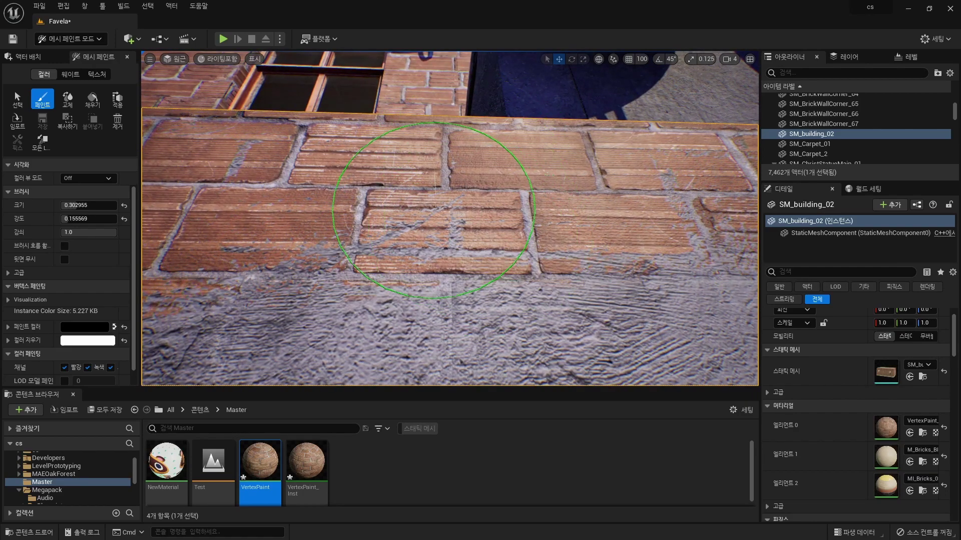
pyautogui.moveTo(443, 270)
pyautogui.keyDown('shift'); pyautogui.mouseDown()
pyautogui.moveTo(375, 145)
pyautogui.moveTo(329, 167)
pyautogui.mouseUp(); pyautogui.keyUp('shift')
# Step: Briefly display the wall's vertex colours as RGB, then switch the colour display off
pyautogui.press('x')
pyautogui.click(87, 178)
pyautogui.click(83, 196)
pyautogui.press('x')
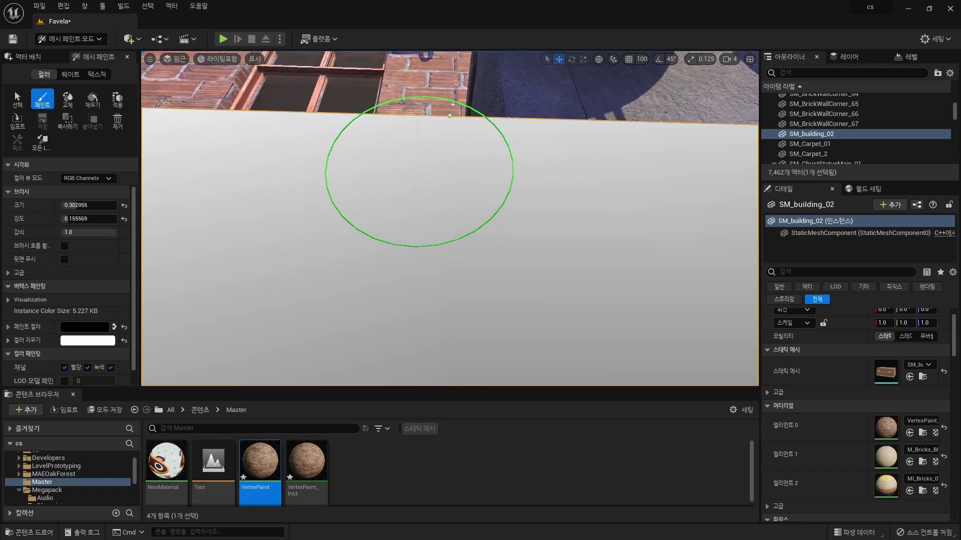
pyautogui.moveTo(407, 136); pyautogui.dragTo(150, 148, button='right')
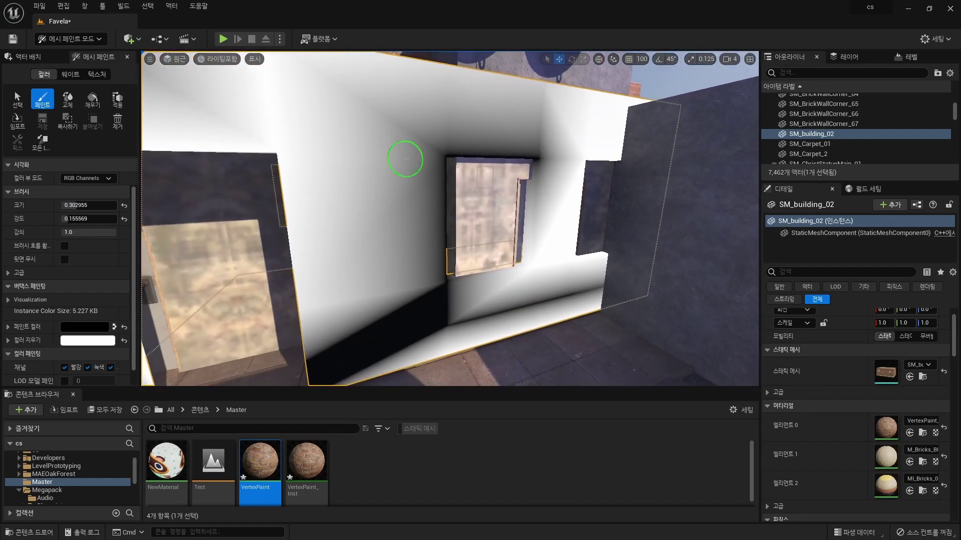
pyautogui.click(88, 178)
pyautogui.click(80, 186)
# Step: Orbit around the wall to inspect the concrete patches by the doorway and windows, then deselect it
pyautogui.moveTo(327, 215); pyautogui.dragTo(316, 187, button='right')
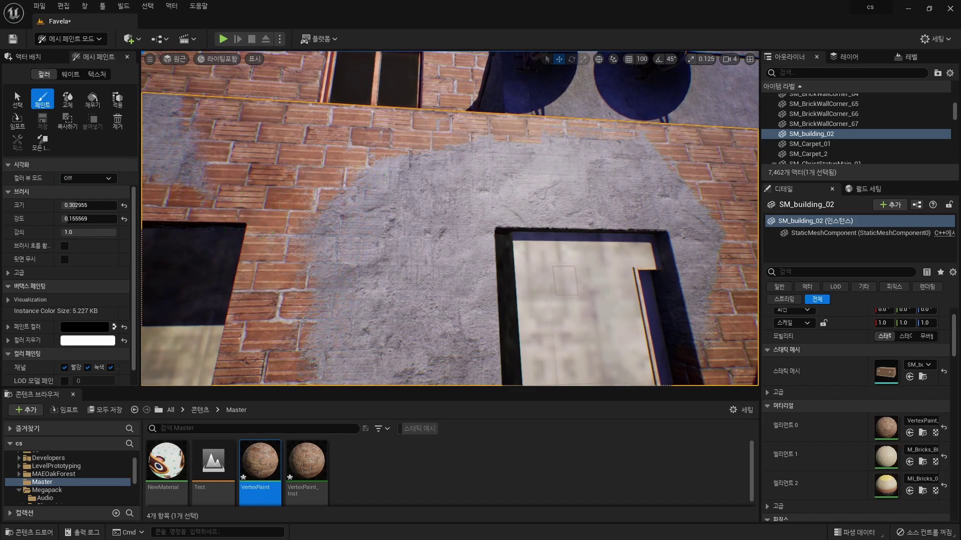
pyautogui.moveTo(247, 215)
pyautogui.mouseDown(button='right')
pyautogui.moveTo(263, 210)
pyautogui.moveTo(360, 275)
pyautogui.mouseUp(button='right')
pyautogui.press('x')
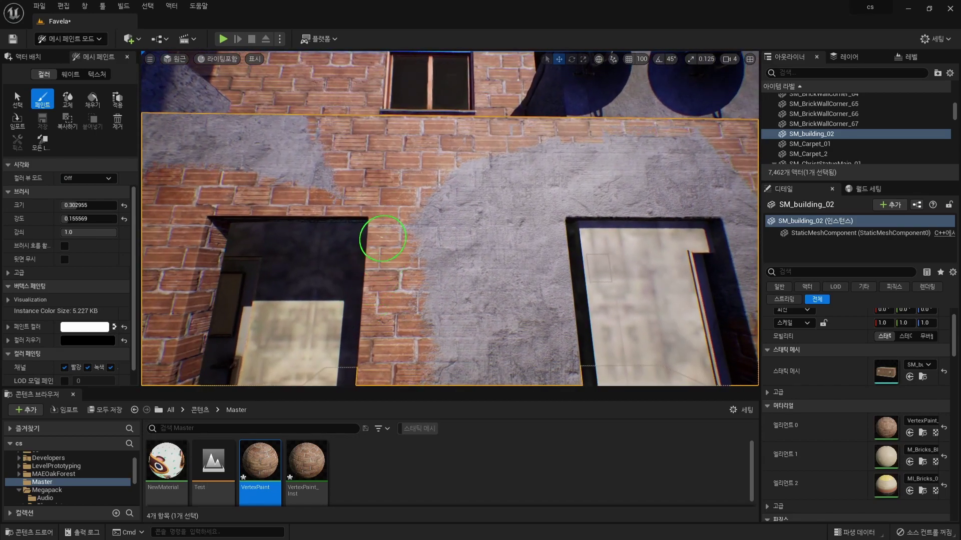
pyautogui.moveTo(383, 236)
pyautogui.mouseDown(button='right')
pyautogui.moveTo(522, 303)
pyautogui.moveTo(532, 298)
pyautogui.mouseUp(button='right')
pyautogui.press('x')
pyautogui.press('x')
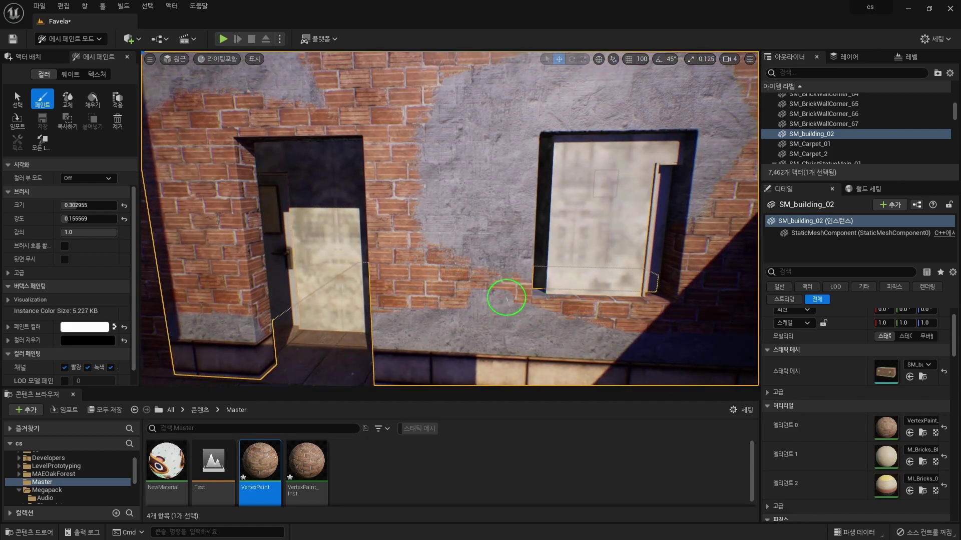
pyautogui.moveTo(506, 297); pyautogui.dragTo(304, 149, button='right')
pyautogui.press('x')
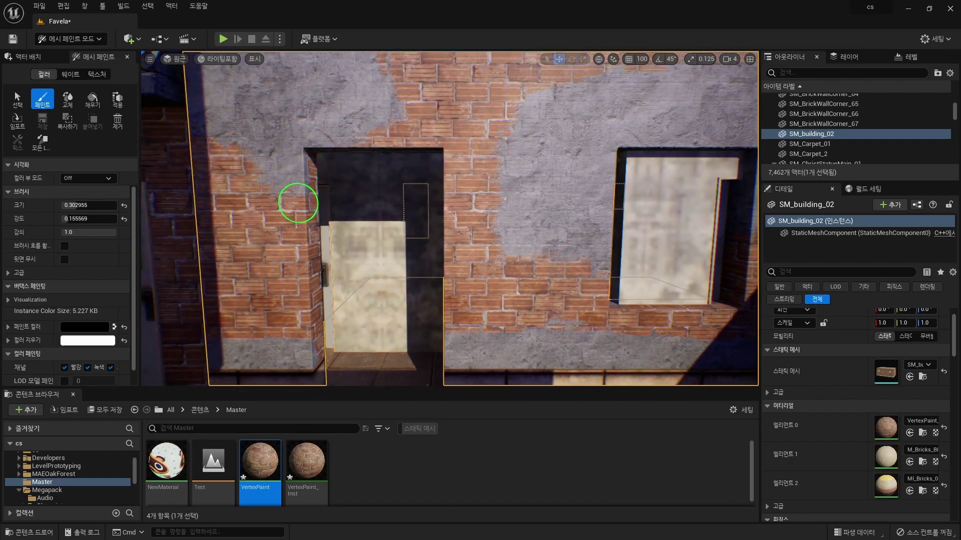
pyautogui.moveTo(298, 203); pyautogui.dragTo(397, 224, button='right')
pyautogui.moveTo(401, 171)
pyautogui.mouseDown(button='right')
pyautogui.moveTo(323, 286)
pyautogui.moveTo(345, 260)
pyautogui.mouseUp(button='right')
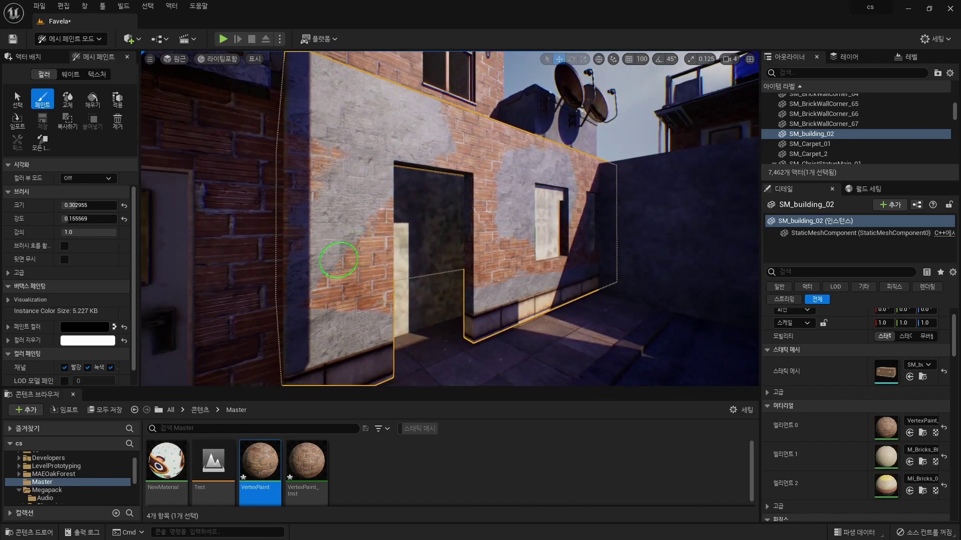
pyautogui.press('Escape')
# Step: Open VertexPaint and navigate from the output node down to the Vertex Color and lower Lerp nodes
pyautogui.doubleClick(259, 465)
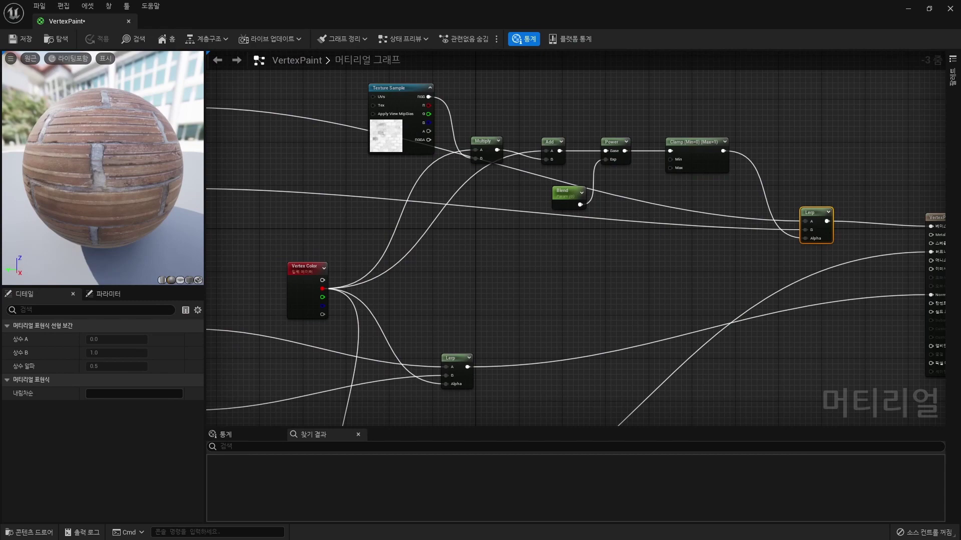
pyautogui.scroll(-2, 785, 122)
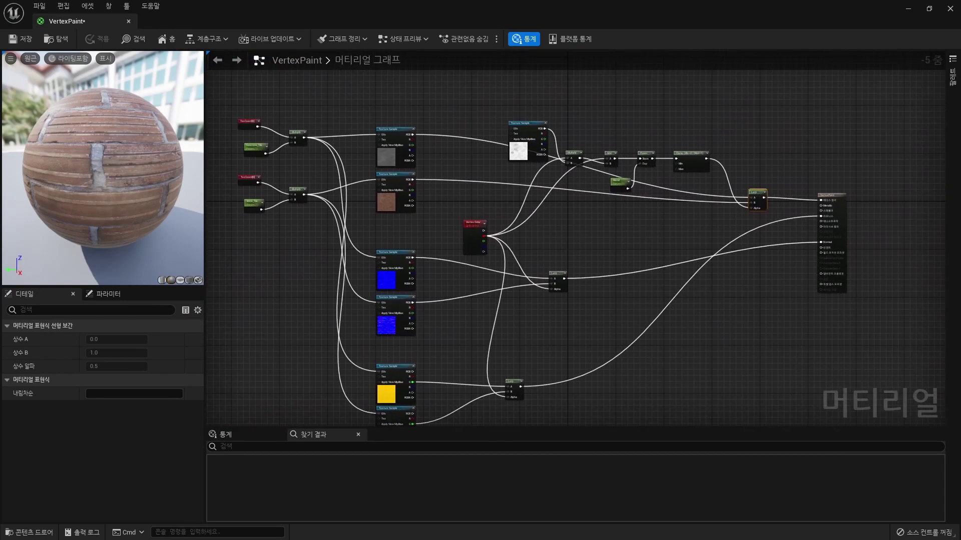
pyautogui.scroll(3, 926, 186)
pyautogui.click(856, 162)
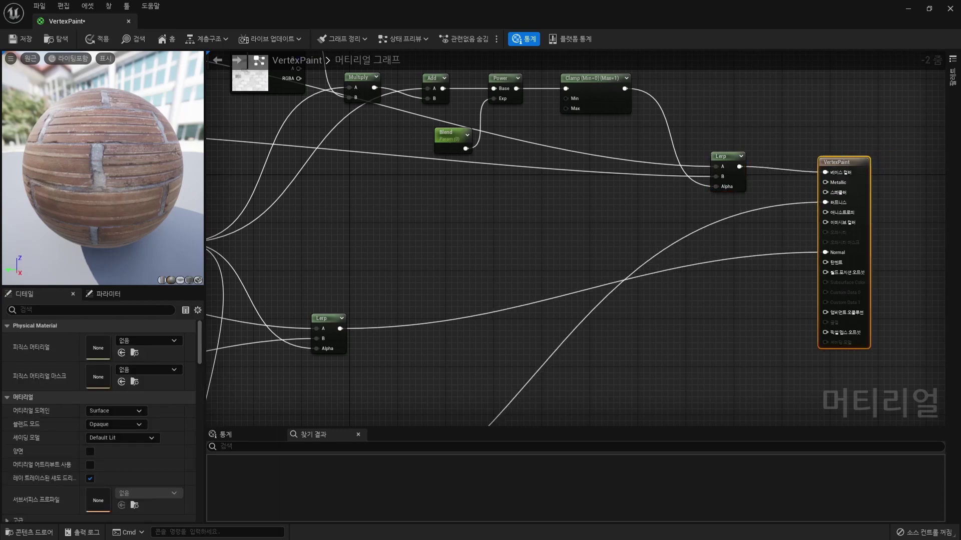
pyautogui.scroll(-2, 855, 161)
pyautogui.moveTo(856, 170); pyautogui.dragTo(845, 65, button='right')
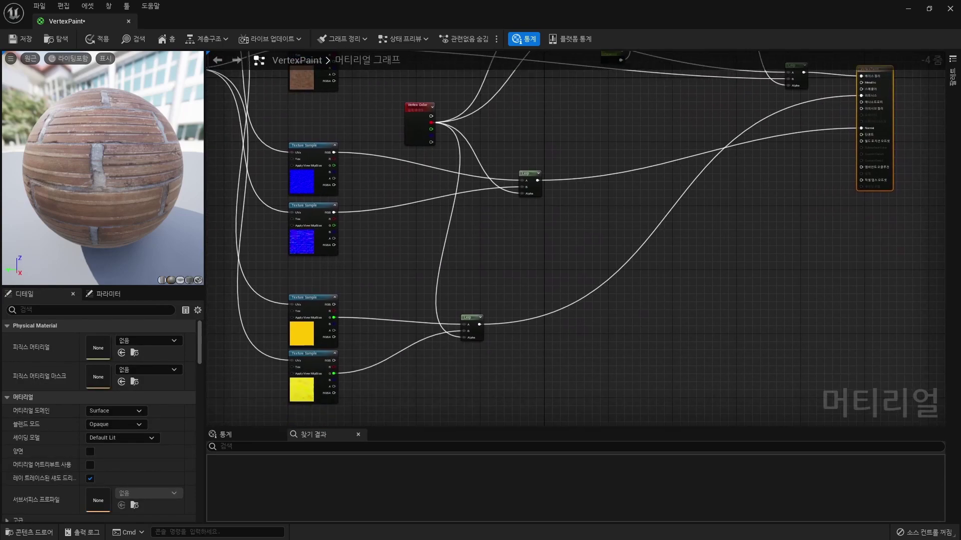
pyautogui.scroll(1, 459, 341)
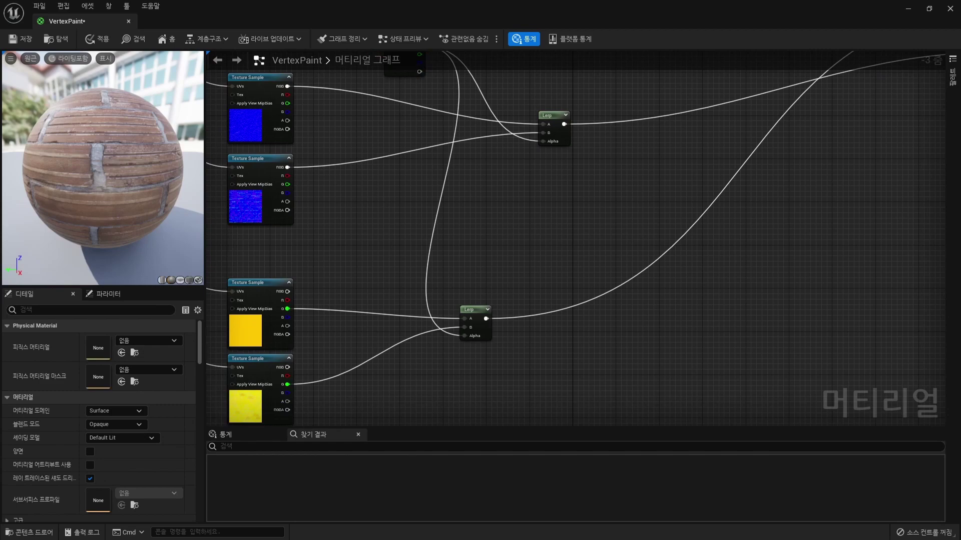
# Step: Add a BreakOutFloat3Components node and feed it the lower Lerp's output
pyautogui.rightClick(579, 320)
pyautogui.write('brea')
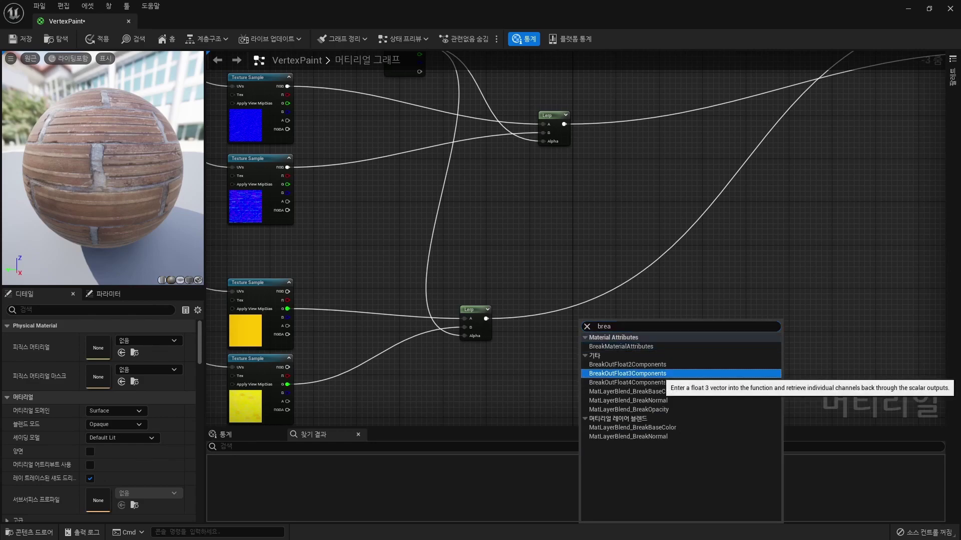
pyautogui.click(627, 373)
pyautogui.moveTo(486, 319); pyautogui.dragTo(584, 331)
# Step: Wire R to Ambient Occlusion, G to Roughness, B to Specular, and apply the material
pyautogui.scroll(-3, 479, 400)
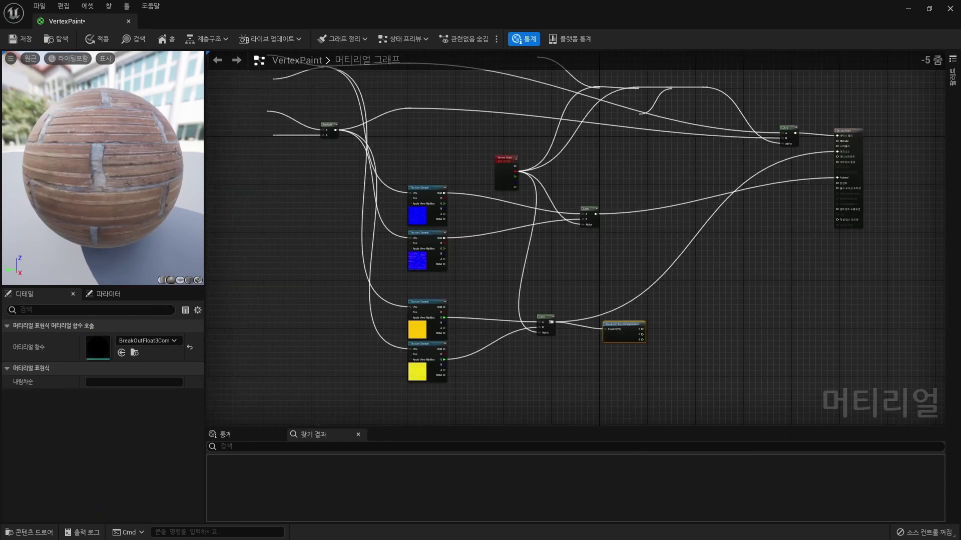
pyautogui.scroll(2, 530, 375)
pyautogui.scroll(2, 665, 273)
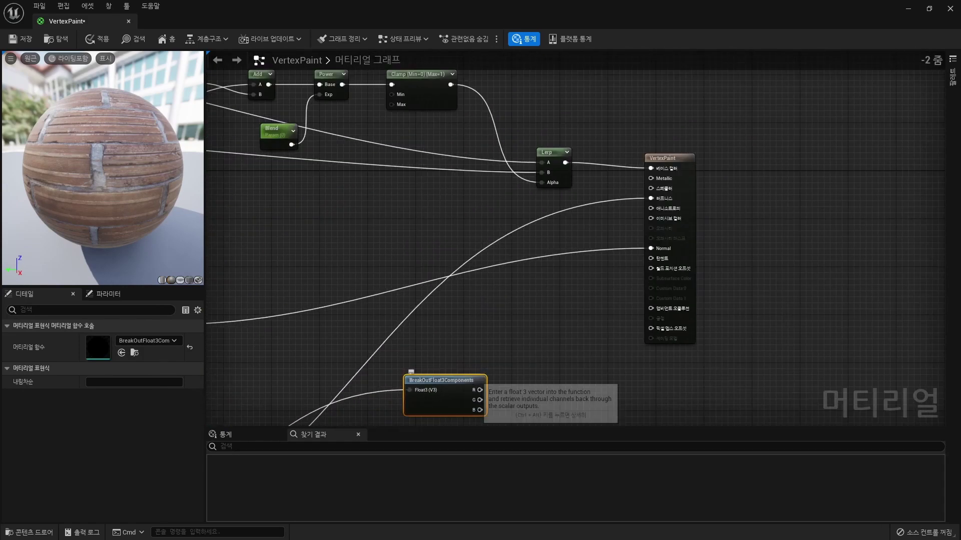
pyautogui.moveTo(466, 380)
pyautogui.mouseDown()
pyautogui.moveTo(489, 350)
pyautogui.moveTo(651, 308)
pyautogui.mouseUp()
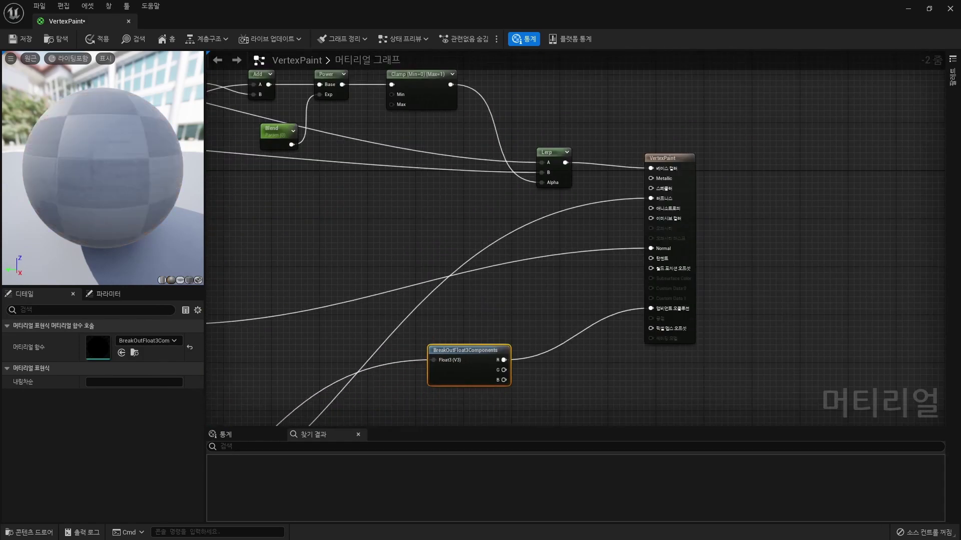
pyautogui.moveTo(502, 369); pyautogui.dragTo(651, 198)
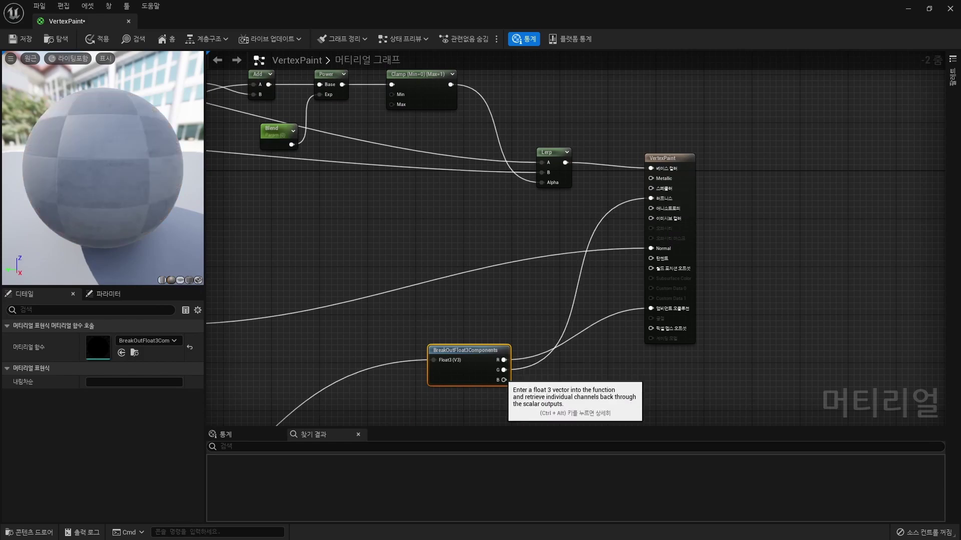
pyautogui.moveTo(504, 379); pyautogui.dragTo(673, 196)
pyautogui.scroll(-3, 578, 216)
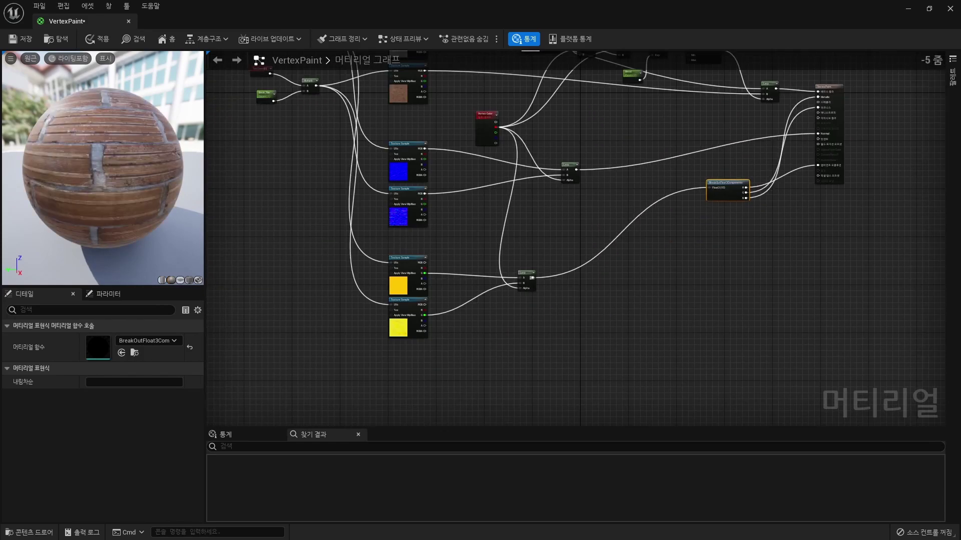
pyautogui.click(97, 39)
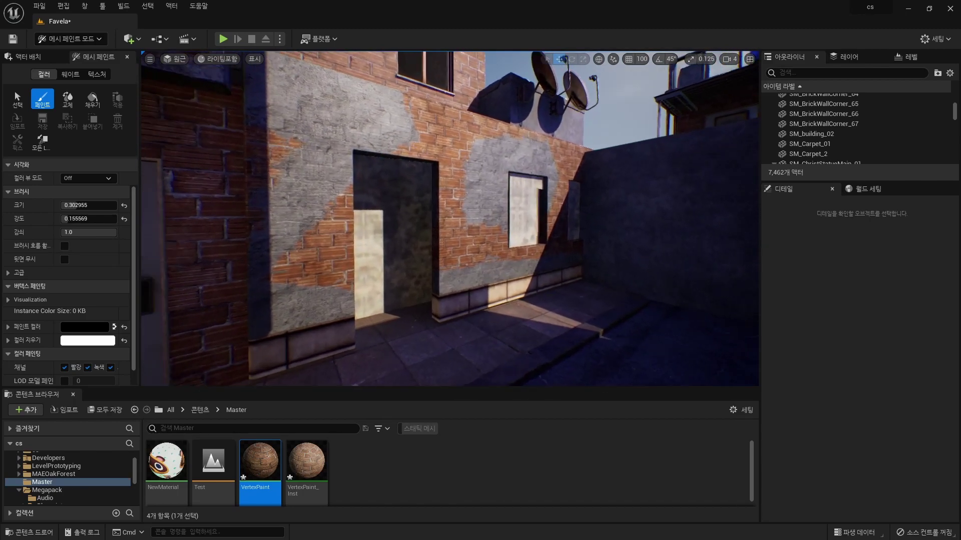
# Step: Select the SM_building_02 wall for painting, face it, and set brush strength to 1.0
pyautogui.click(321, 267)
pyautogui.press('x')
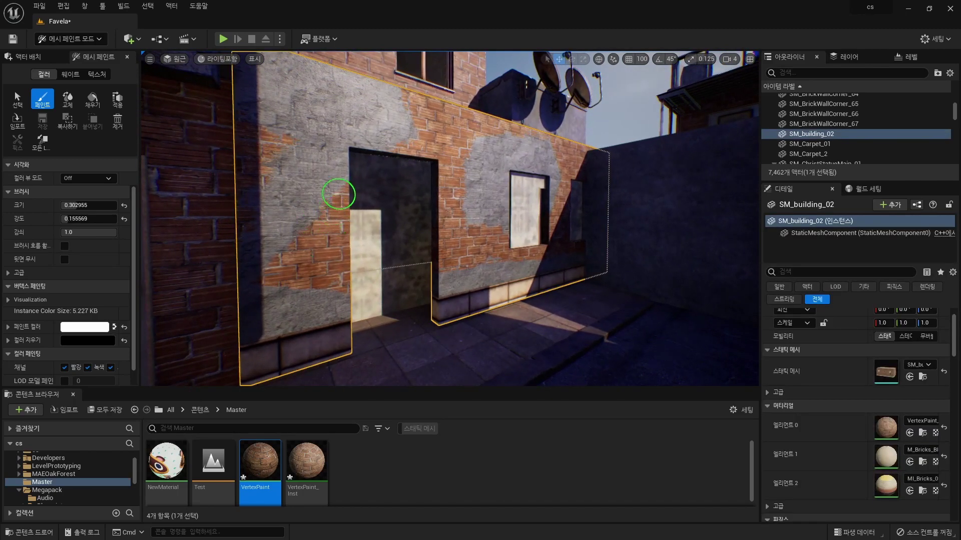
pyautogui.press('x')
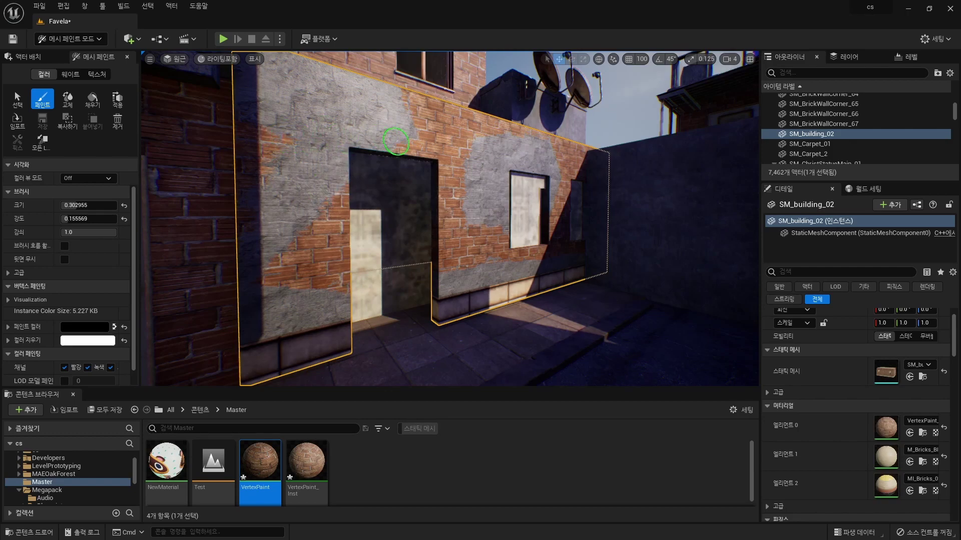
pyautogui.moveTo(450, 103); pyautogui.dragTo(327, 170, button='right')
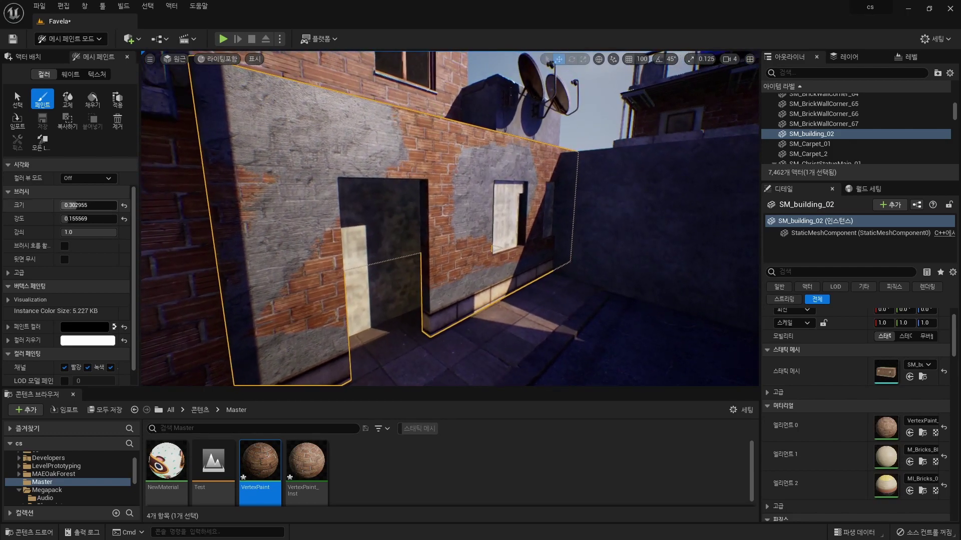
pyautogui.moveTo(75, 218); pyautogui.dragTo(117, 219)
pyautogui.moveTo(328, 170); pyautogui.dragTo(429, 140, button='right')
pyautogui.press('x')
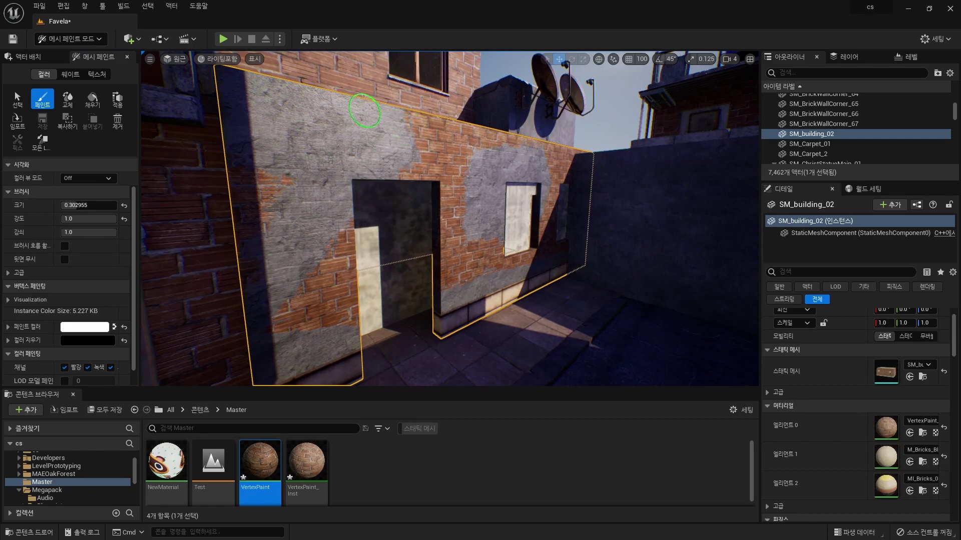
pyautogui.moveTo(364, 110); pyautogui.dragTo(382, 140, button='right')
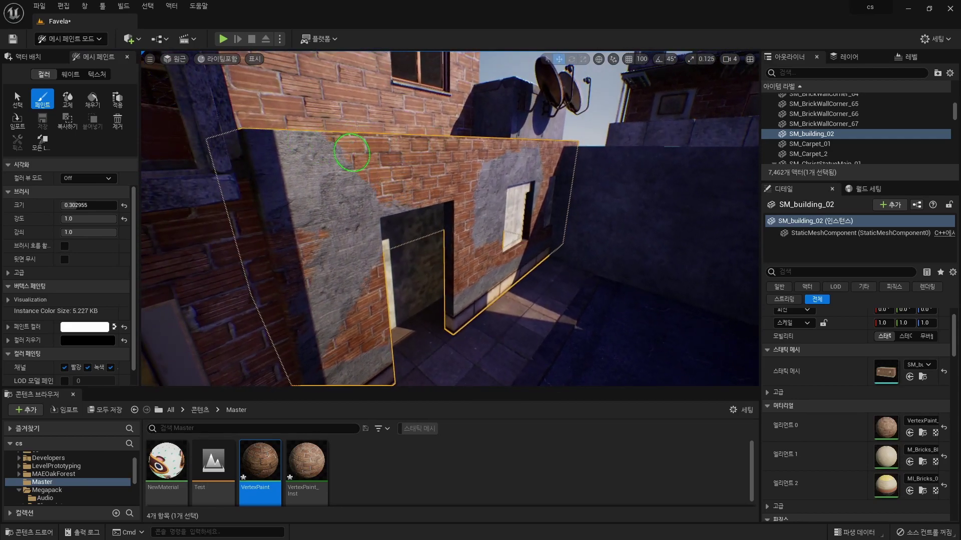
# Step: Paint brick back on the upper-left wall and grey concrete around and above the doorway
pyautogui.moveTo(318, 187); pyautogui.dragTo(321, 145)
pyautogui.press('x')
pyautogui.moveTo(317, 229); pyautogui.dragTo(433, 202)
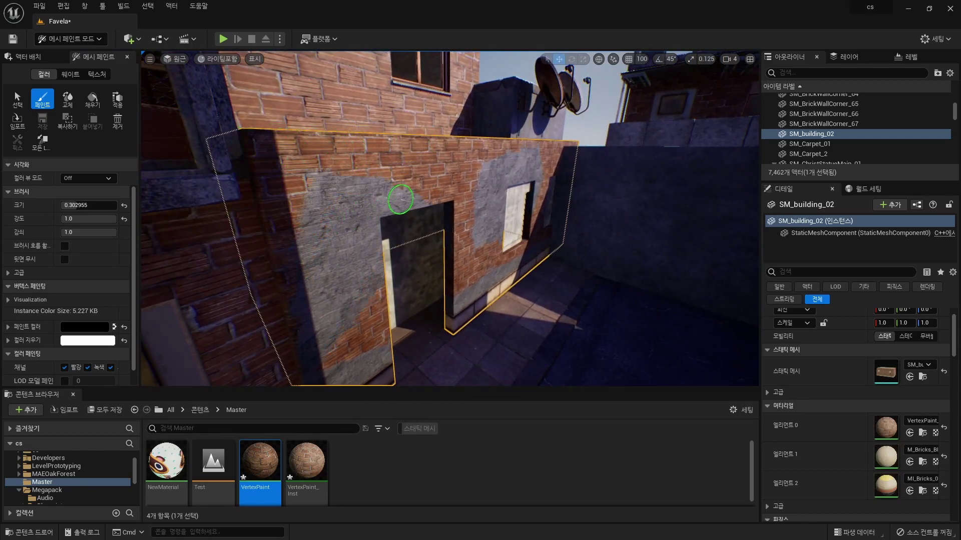
pyautogui.moveTo(433, 203); pyautogui.dragTo(278, 254, button='right')
pyautogui.press('x')
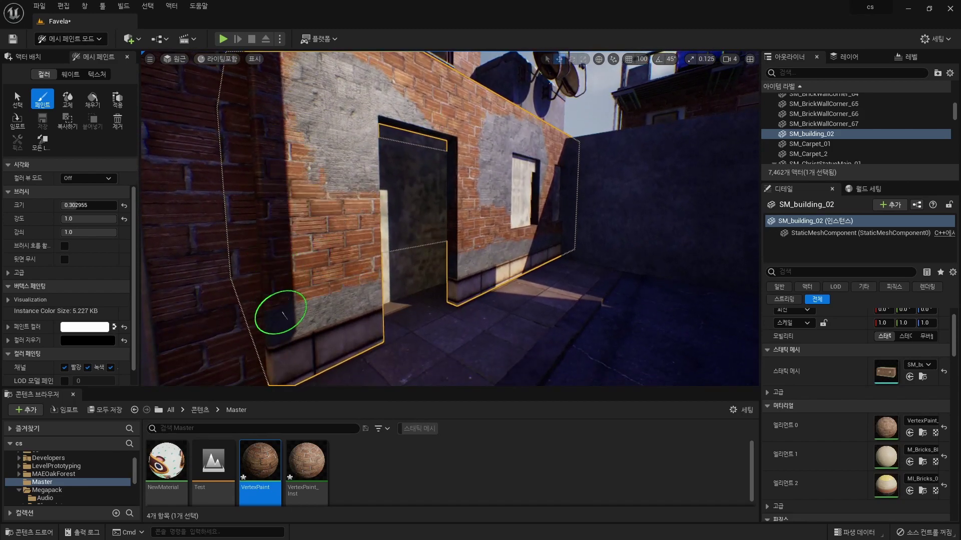
pyautogui.moveTo(379, 286); pyautogui.dragTo(382, 252, button='right')
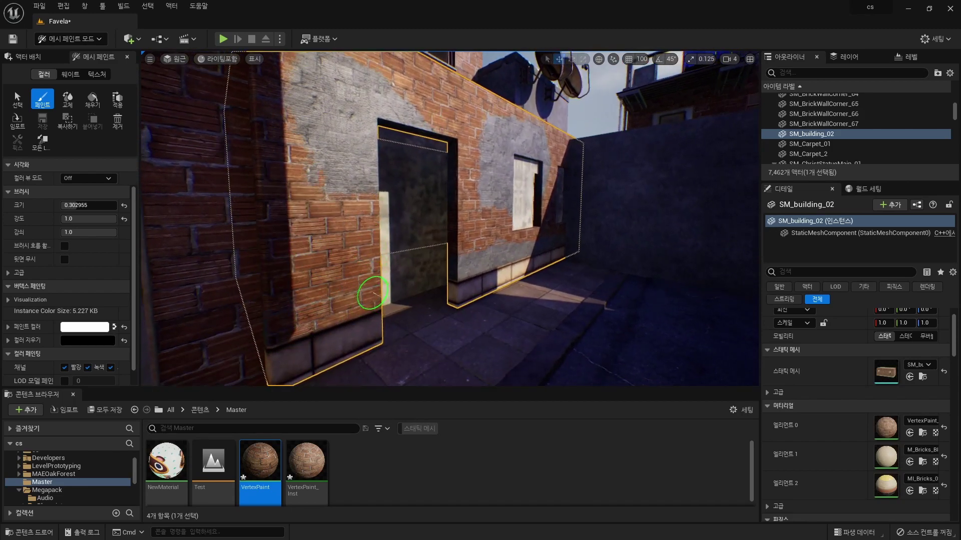
pyautogui.press('x')
pyautogui.moveTo(382, 253); pyautogui.dragTo(373, 182)
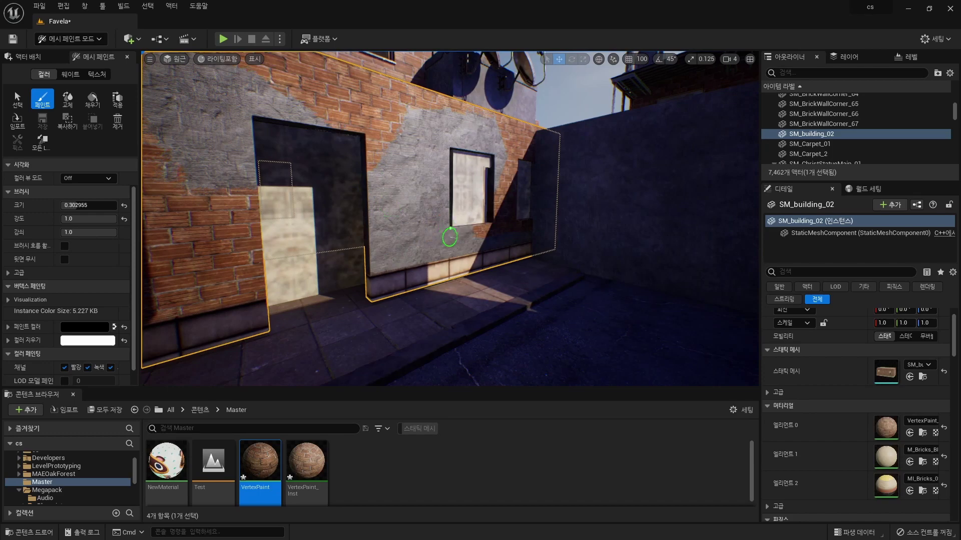
# Step: Restore brick above the window, add concrete above the door, and touch up near the window
pyautogui.press('x')
pyautogui.moveTo(430, 170); pyautogui.dragTo(484, 127)
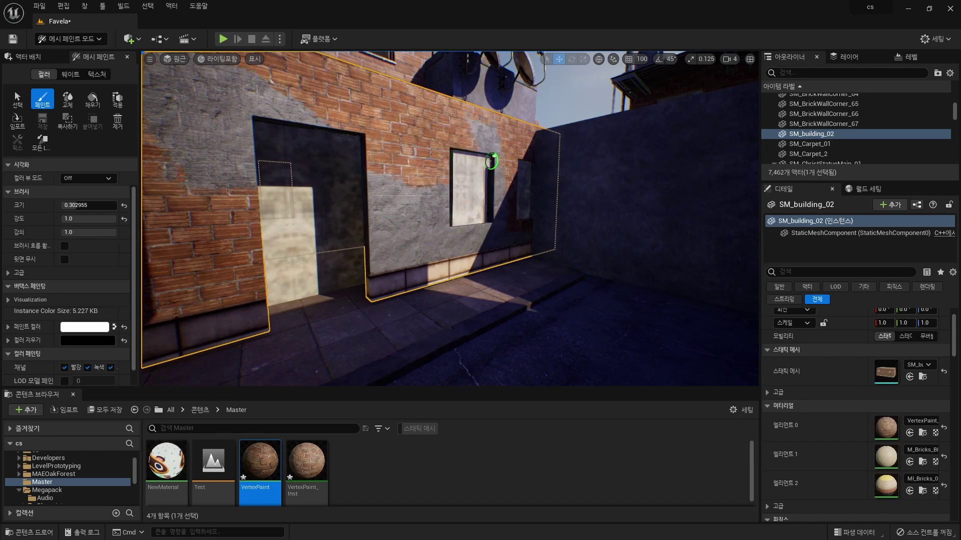
pyautogui.press('x')
pyautogui.moveTo(361, 165); pyautogui.dragTo(364, 154)
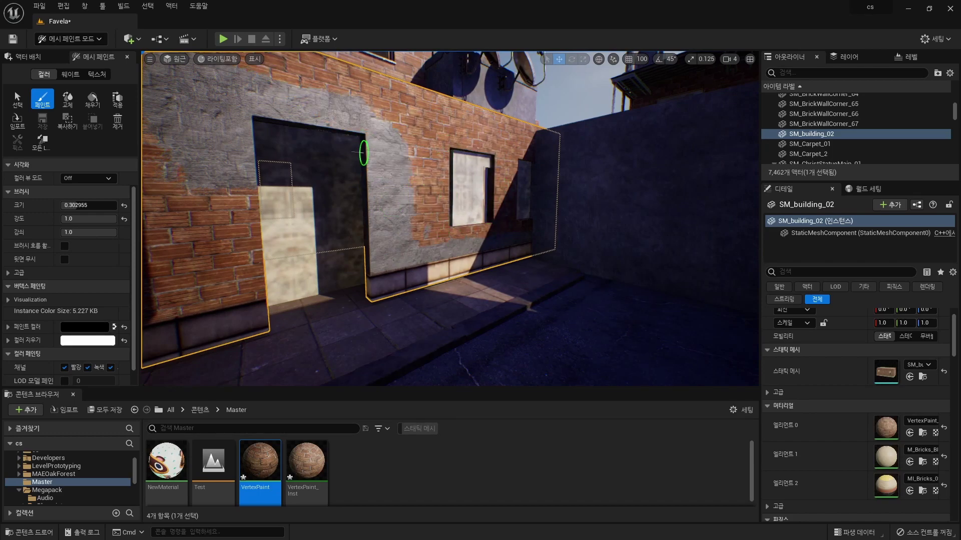
pyautogui.press('x')
pyautogui.moveTo(369, 116); pyautogui.dragTo(437, 108, button='right')
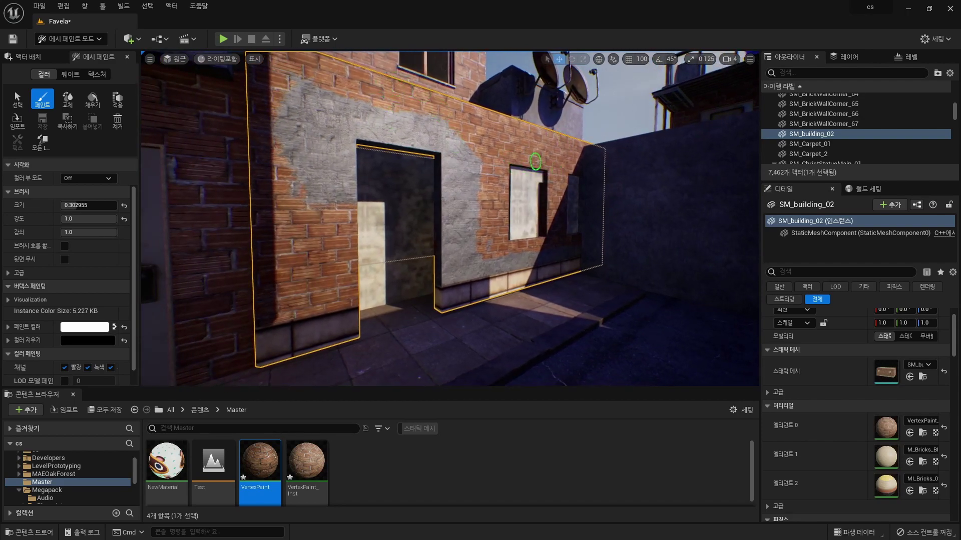
pyautogui.press('x')
pyautogui.moveTo(535, 161); pyautogui.dragTo(538, 167)
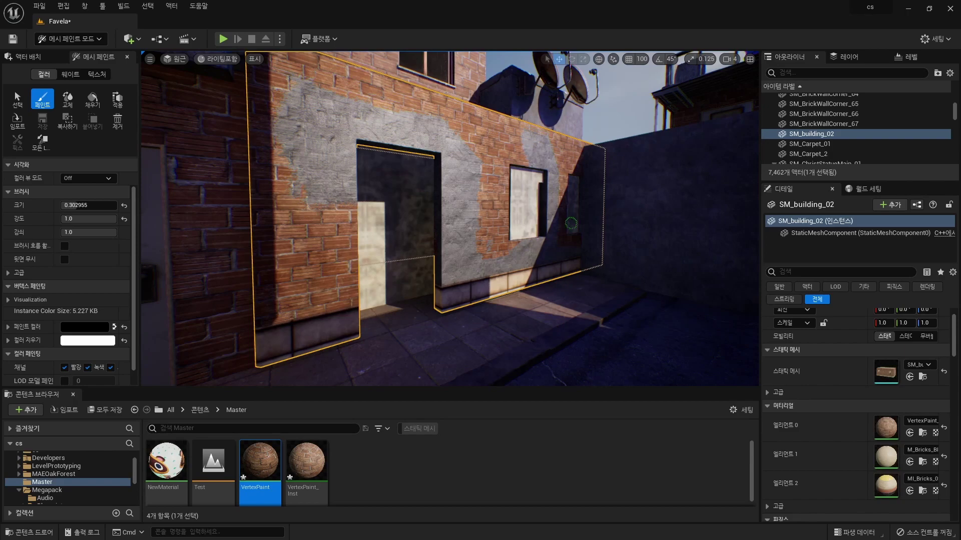